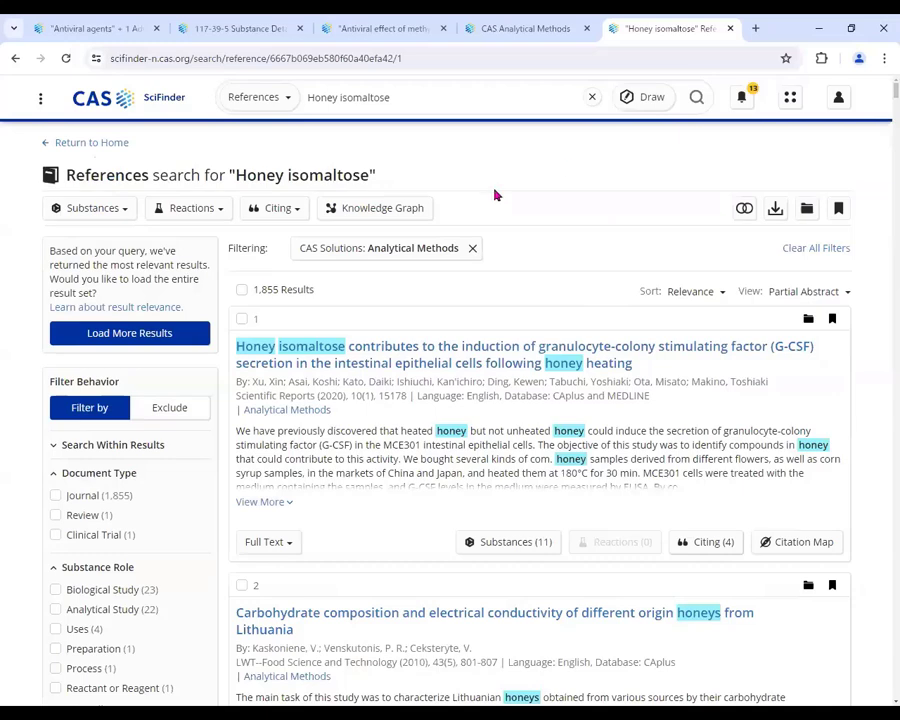
Step: Switch from the SciFinder reference results to CAS Formulus
left_click(40, 100)
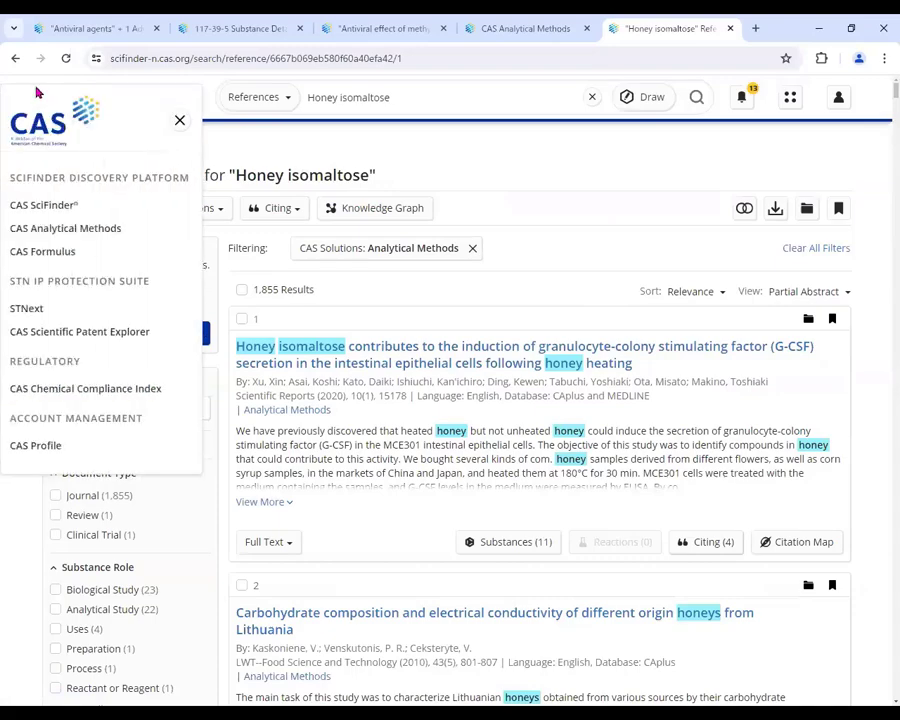
left_click(46, 257)
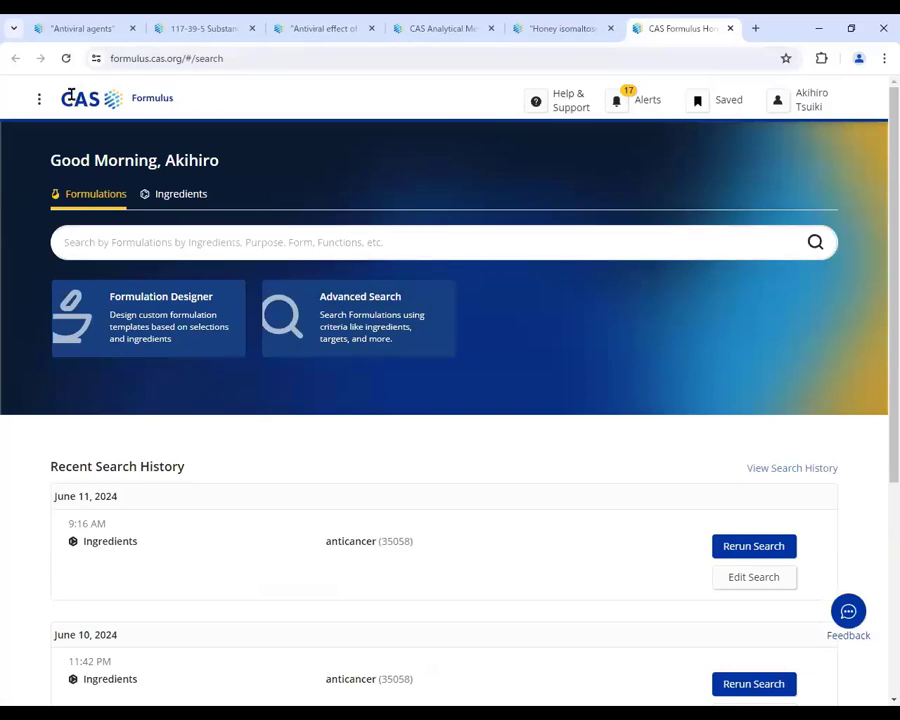
left_click_drag(52, 98, 182, 97)
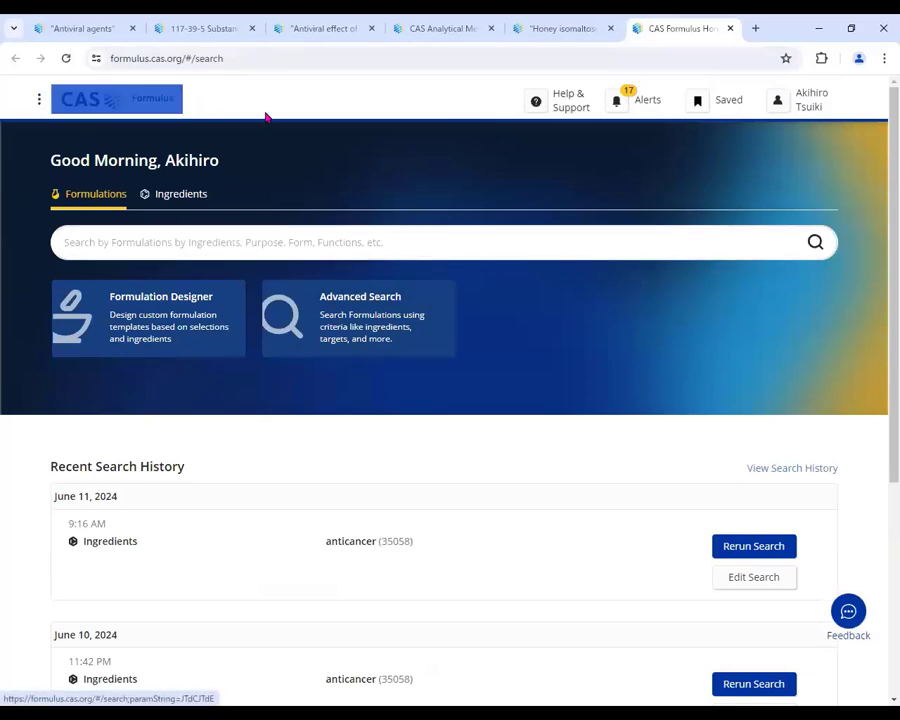
left_click(268, 170)
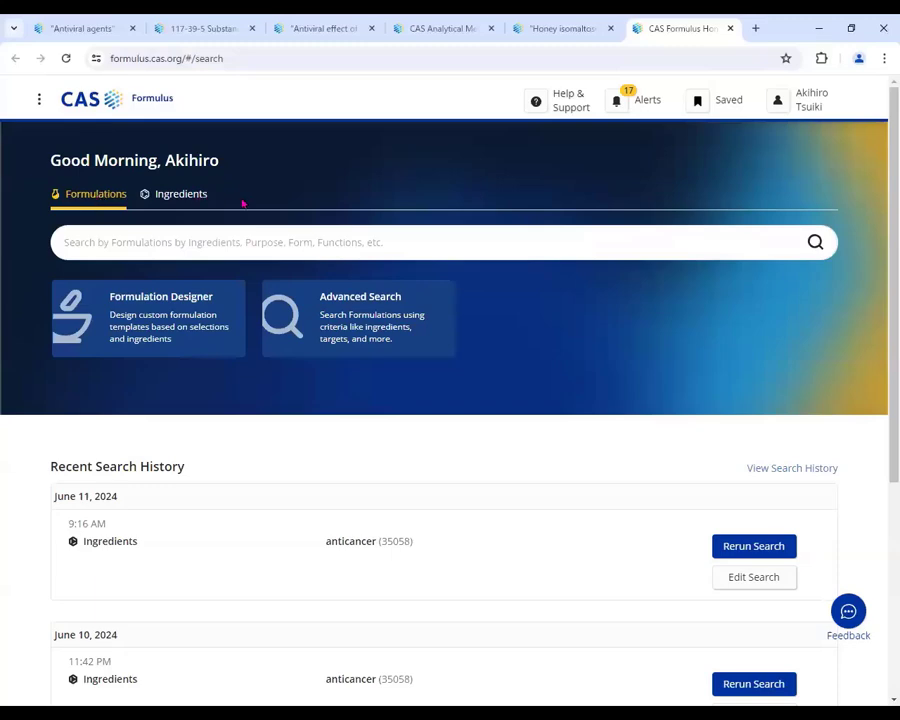
Step: Run an ingredient search for "anticancer"
left_click(172, 194)
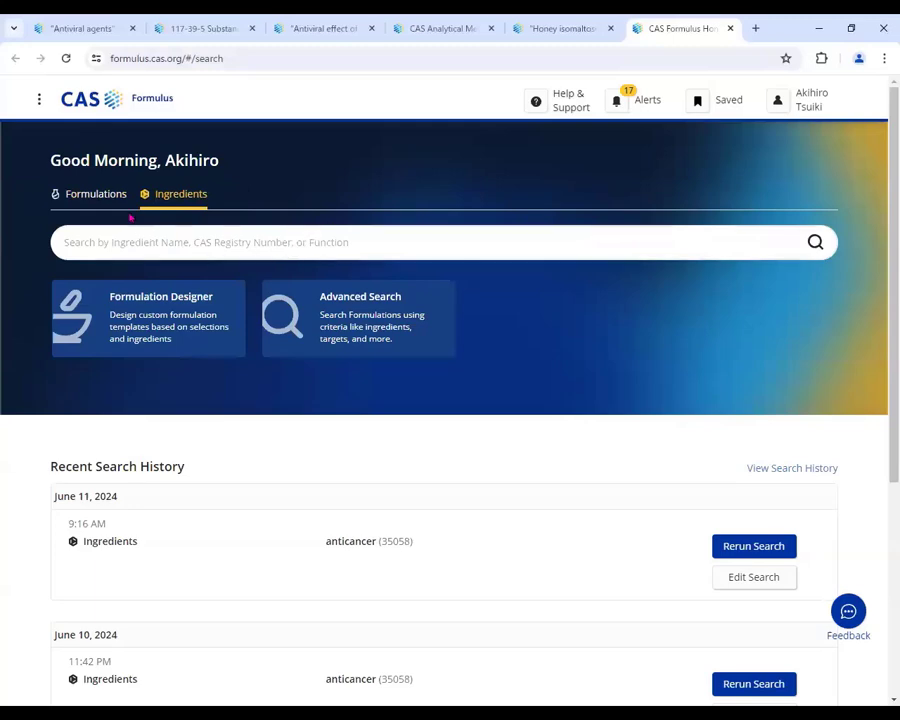
left_click(180, 242)
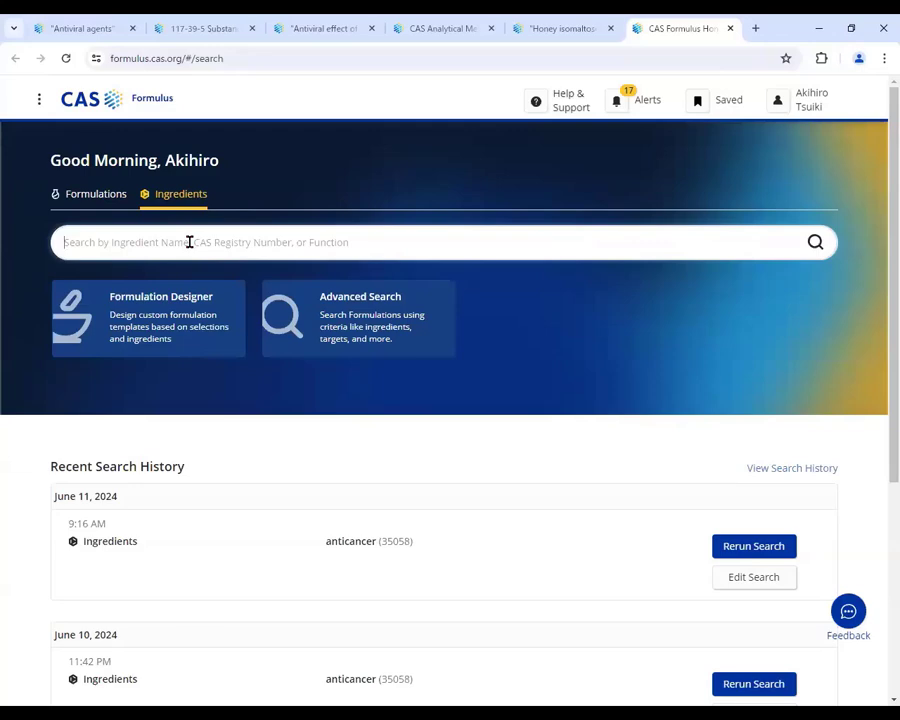
type("anticancer")
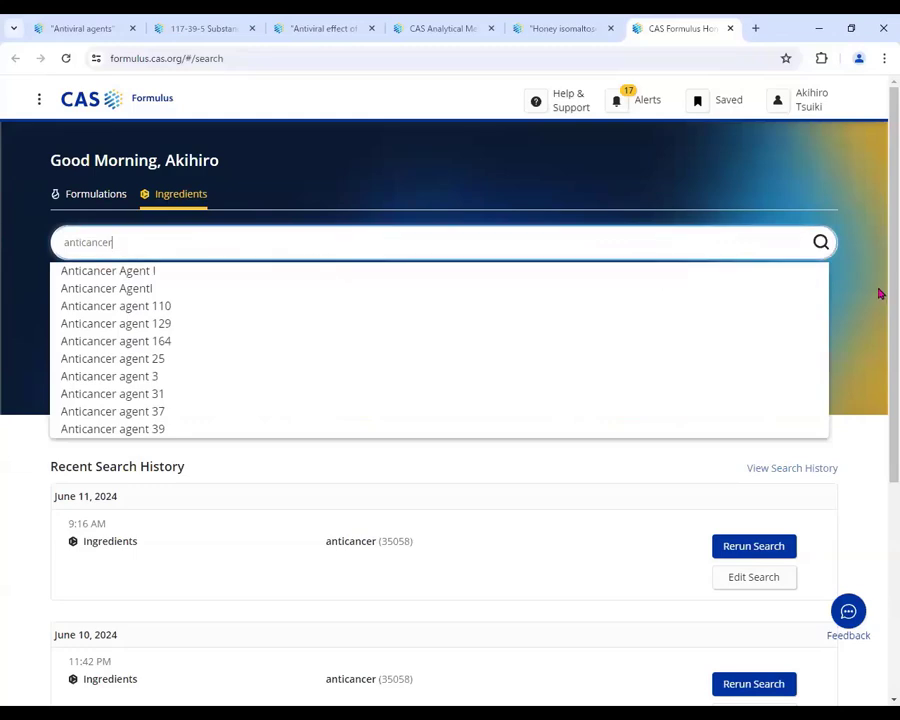
left_click(821, 245)
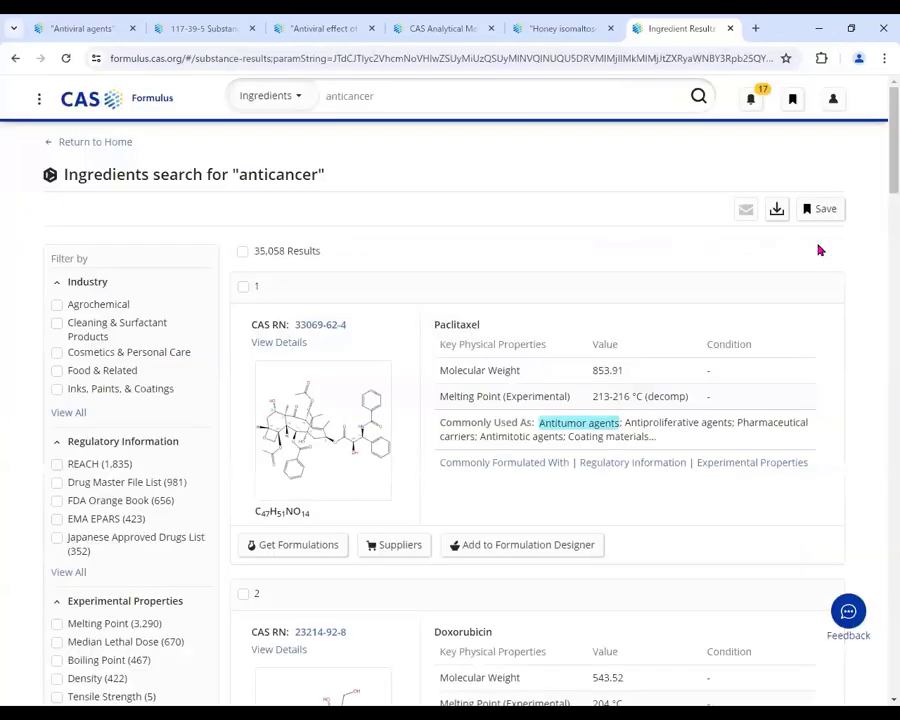
left_click(348, 100)
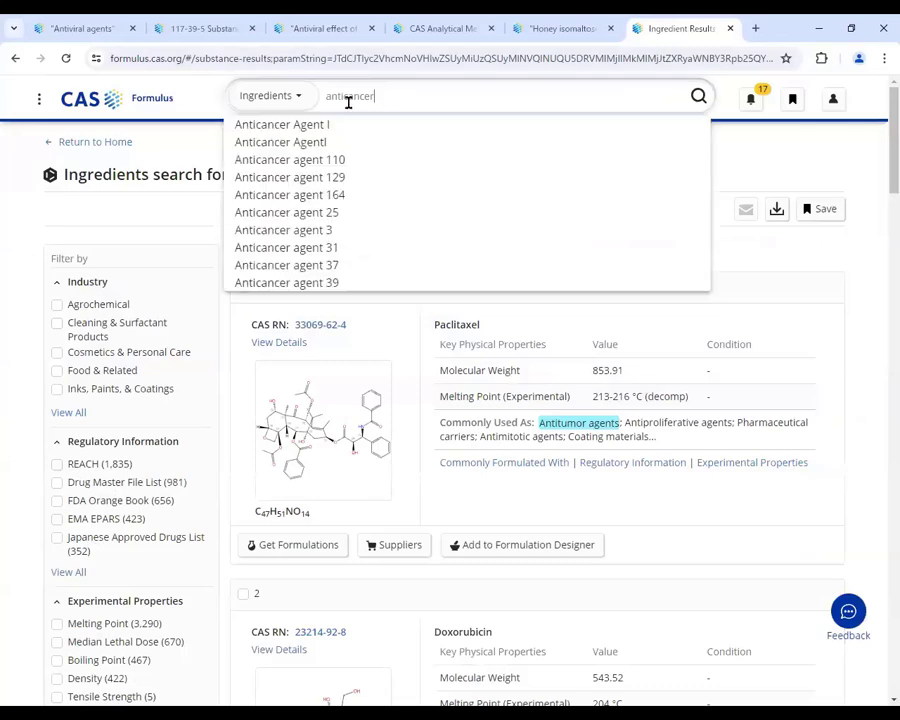
double_click(348, 100)
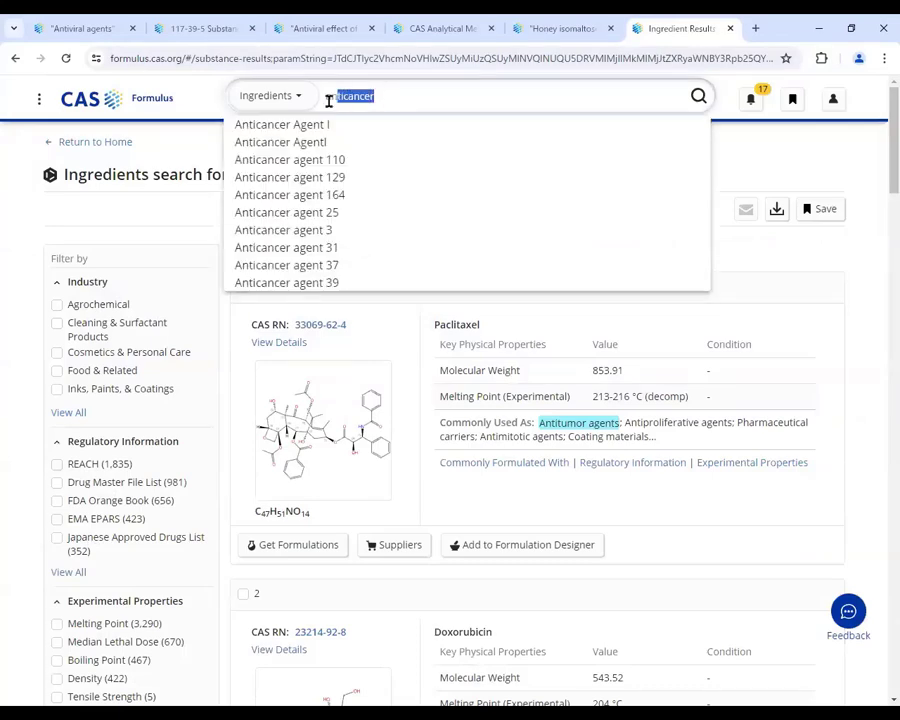
left_click(734, 146)
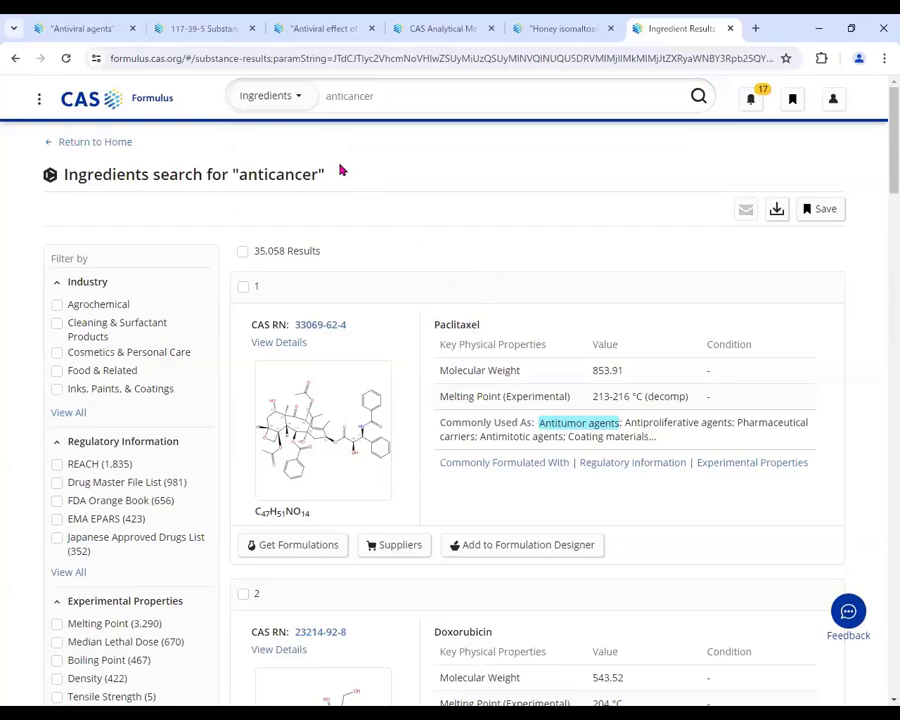
left_click(348, 100)
double_click(378, 99)
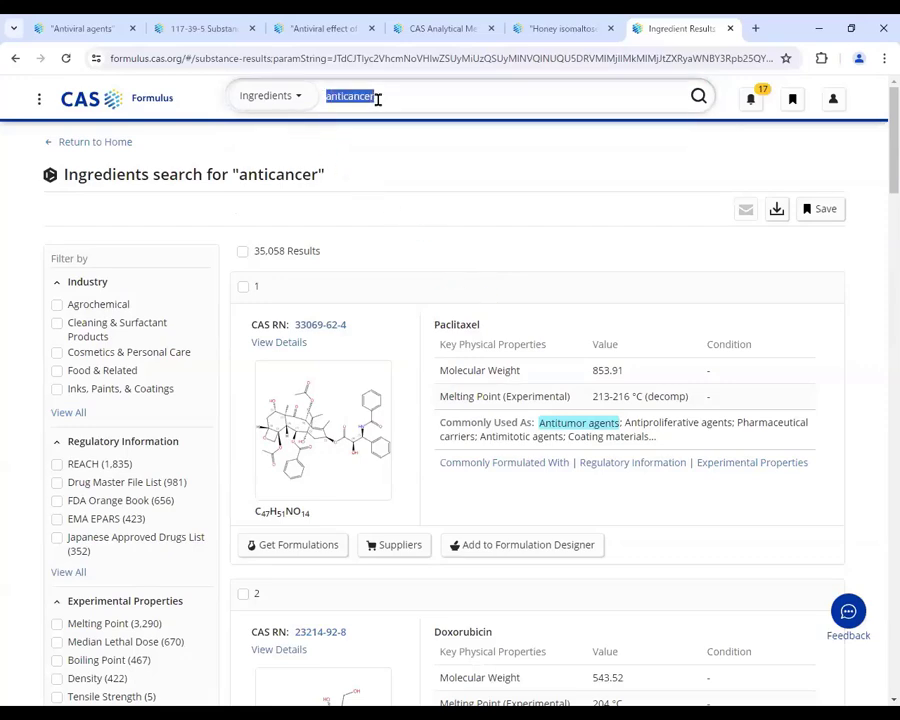
left_click(427, 155)
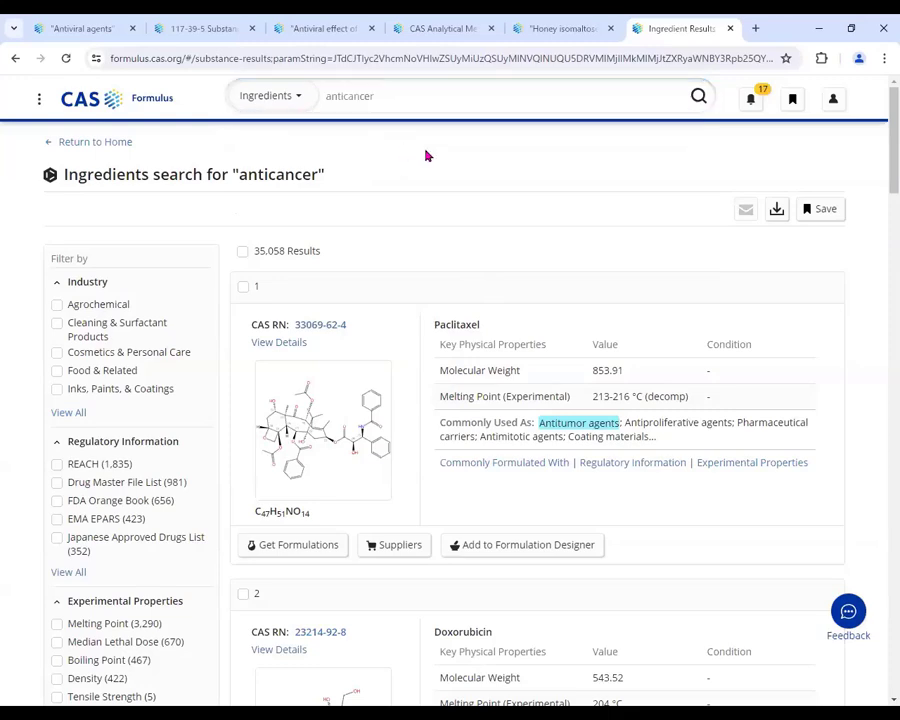
left_click(394, 106)
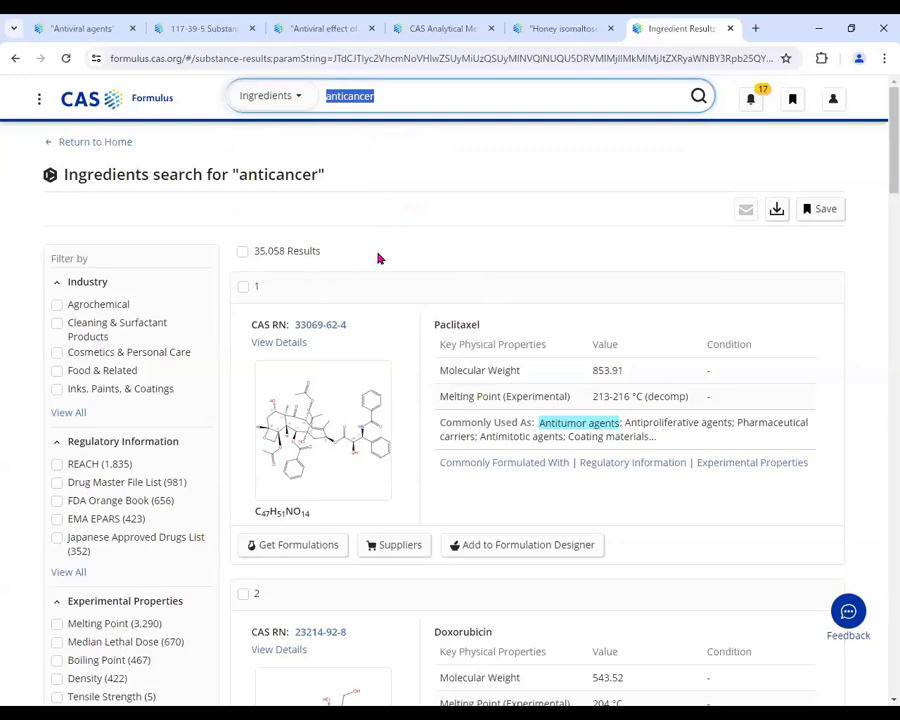
Step: Open the ingredient details of Paclitaxel, the first result of the anticancer search
scroll(420, 255, "down", 1)
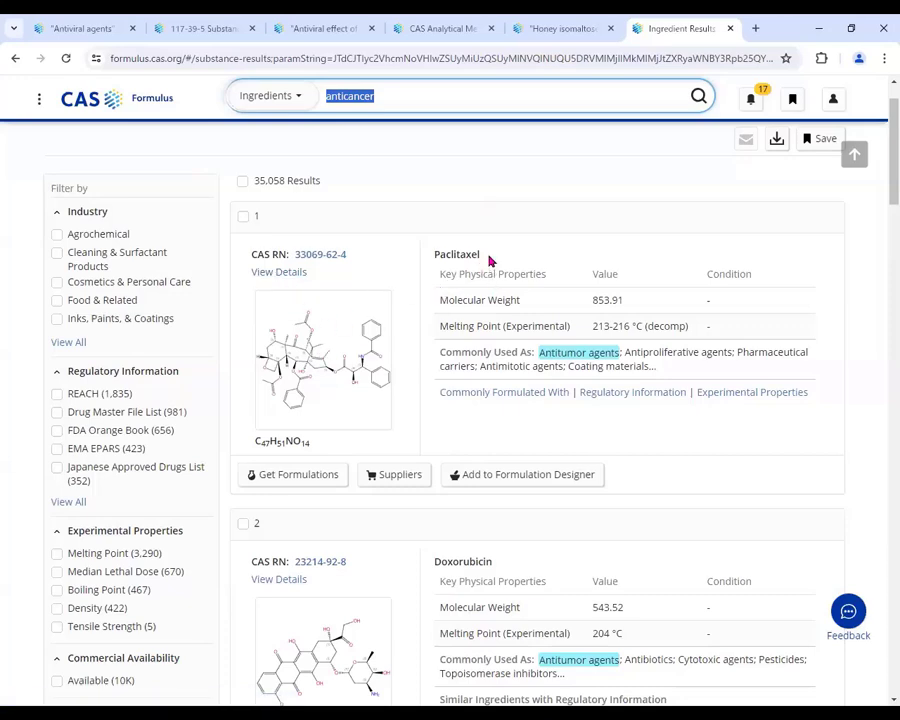
left_click_drag(470, 252, 432, 255)
left_click(432, 260)
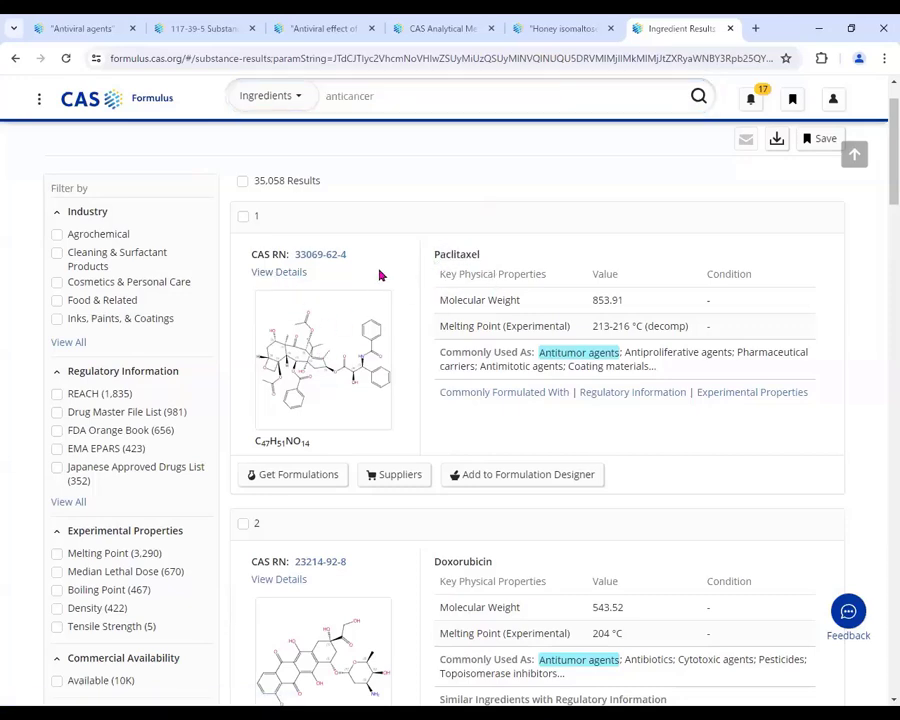
left_click(284, 275)
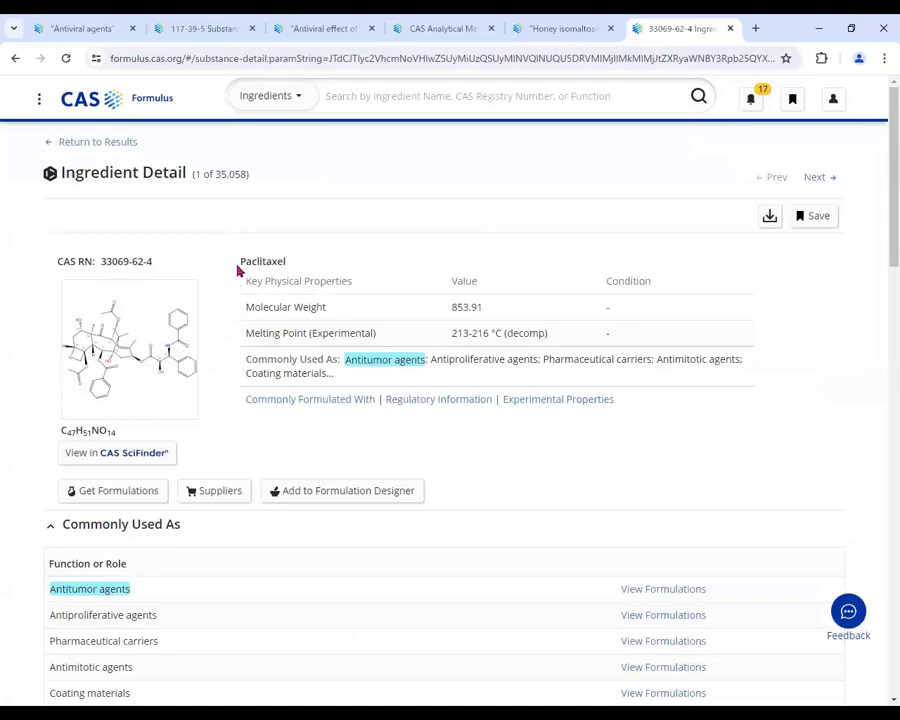
Step: Examine Paclitaxel's key physical properties, its common functions or roles, and the ingredients it is commonly formulated with
left_click_drag(243, 283, 742, 358)
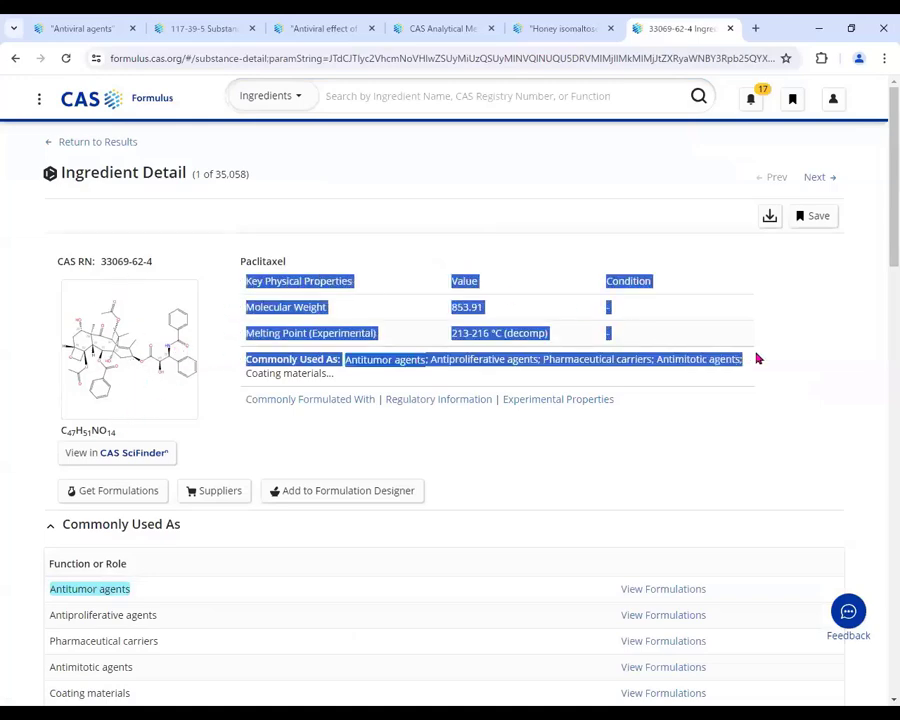
left_click(771, 328)
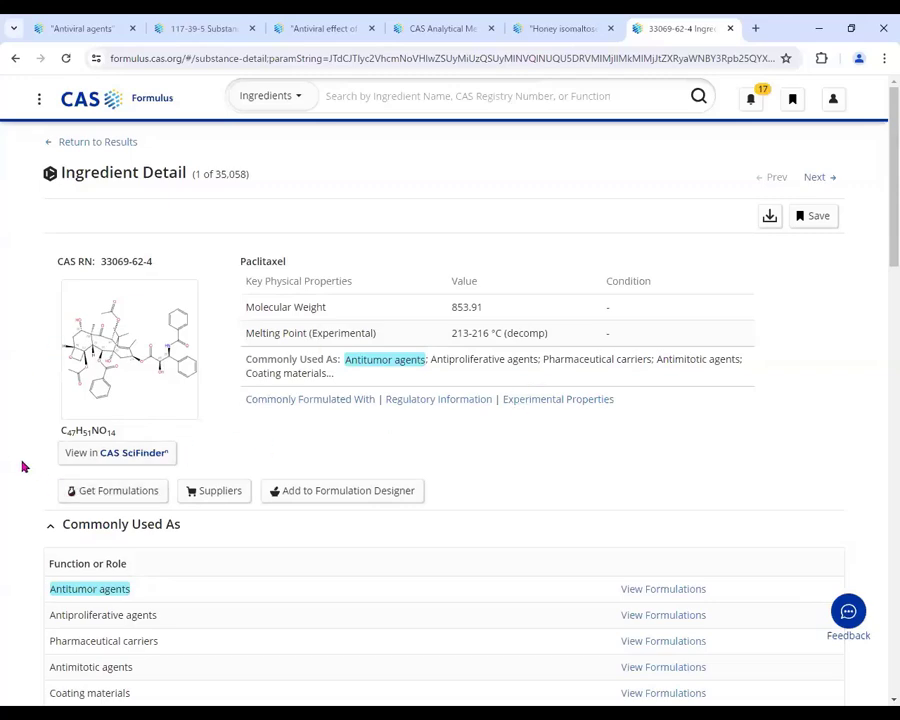
scroll(20, 470, "down", 3)
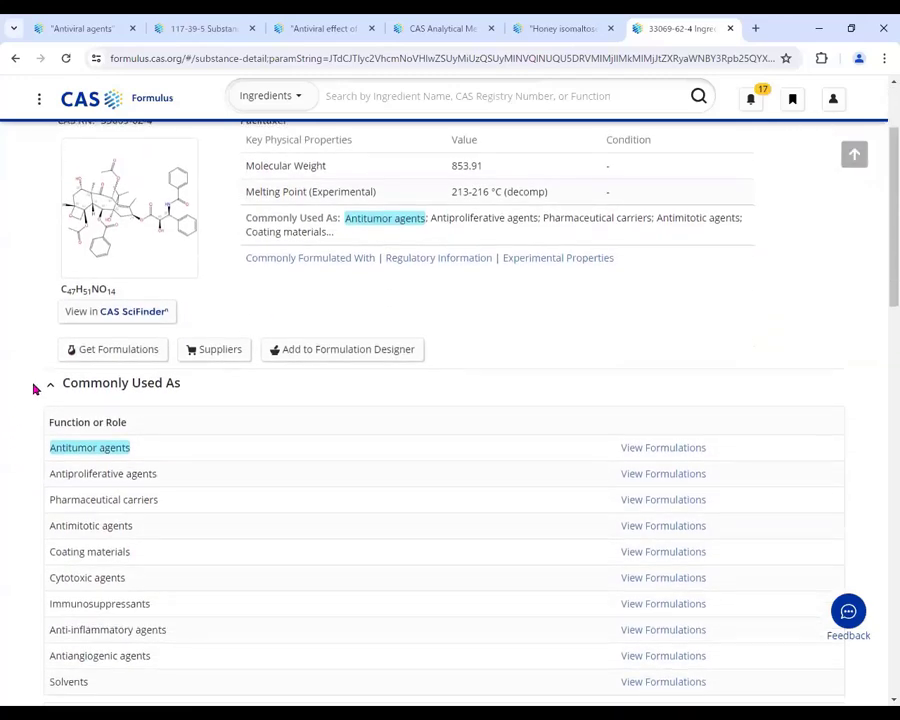
scroll(33, 388, "down", 3)
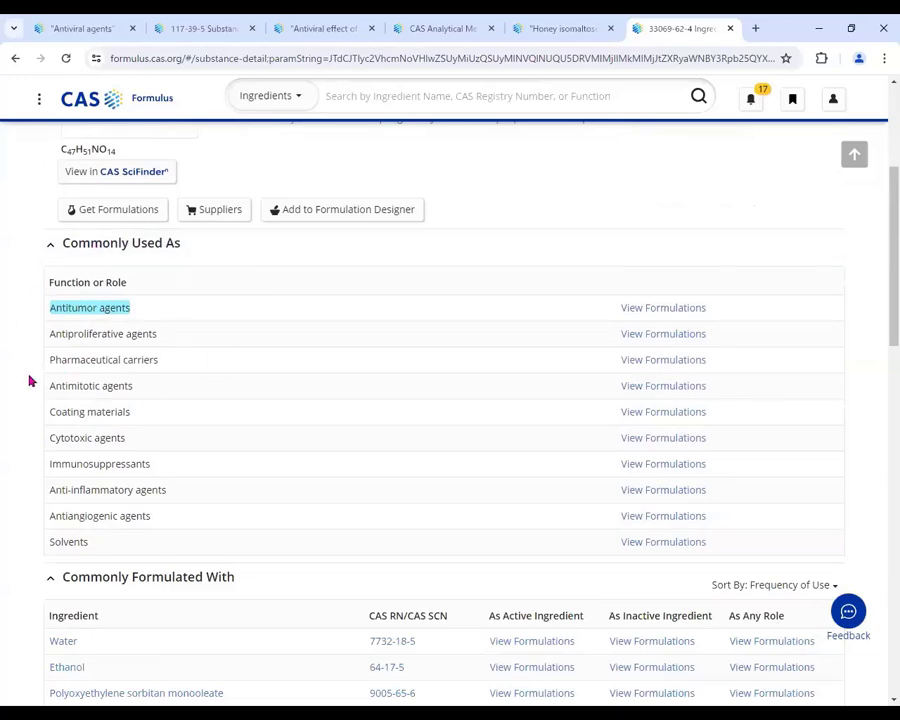
scroll(29, 377, "down", 7)
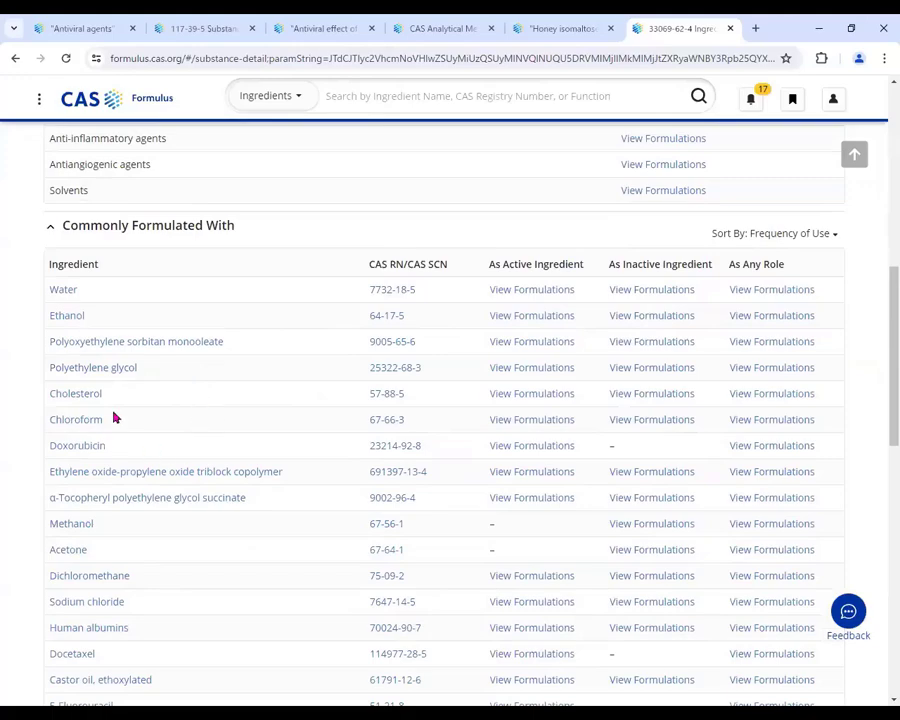
scroll(181, 440, "up", 3)
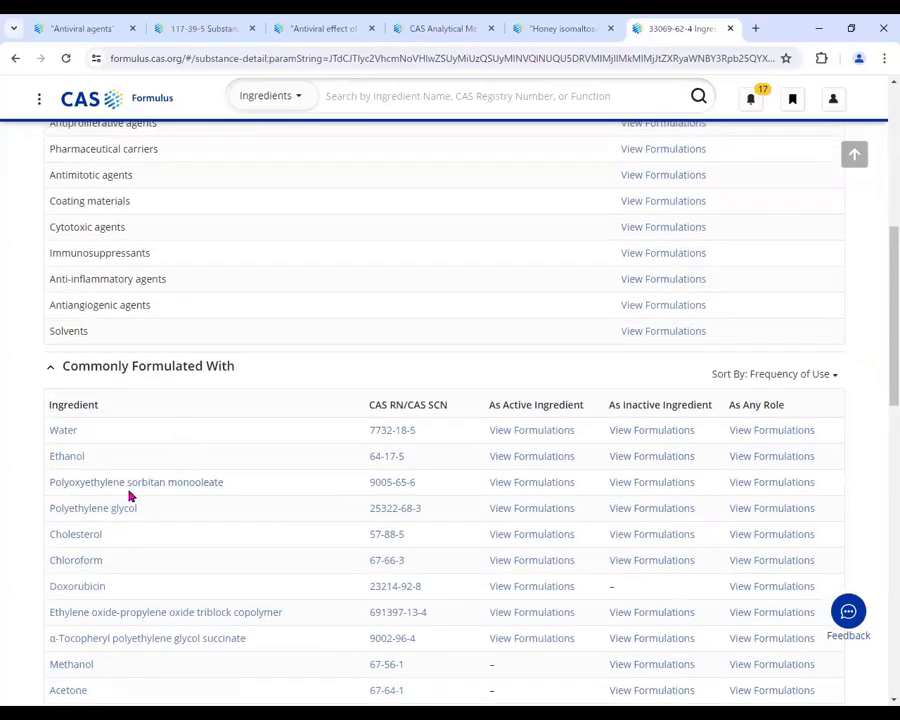
scroll(130, 492, "down", 3)
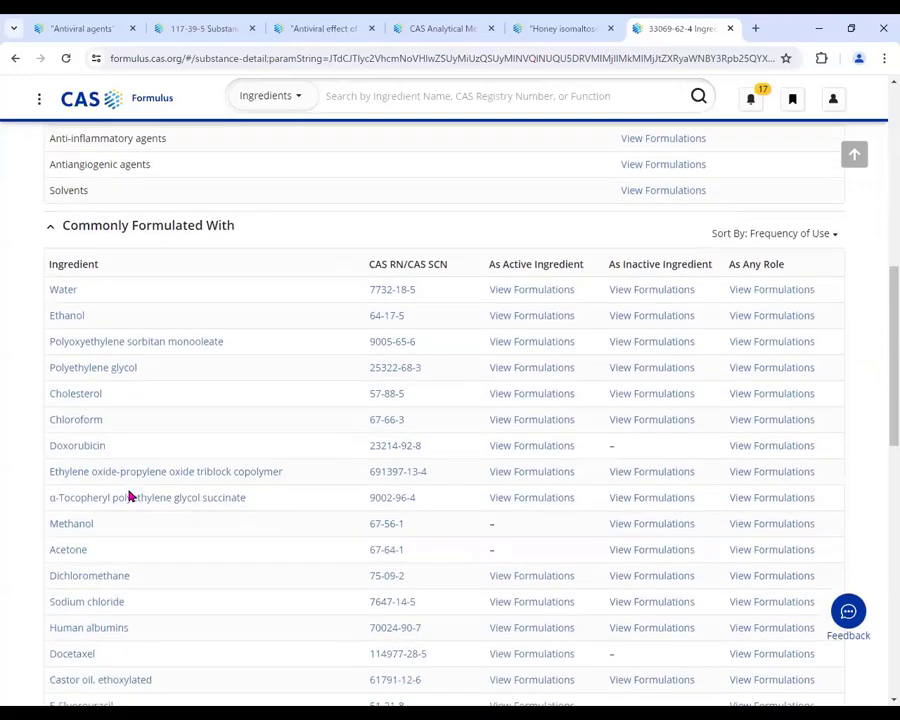
scroll(130, 495, "up", 12)
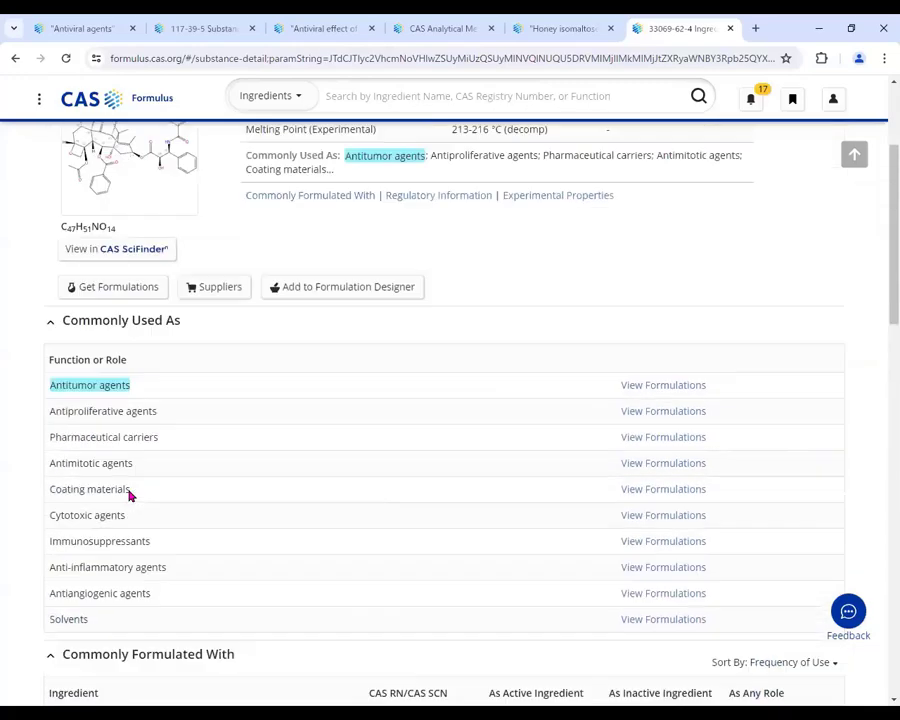
scroll(200, 320, "up", 2)
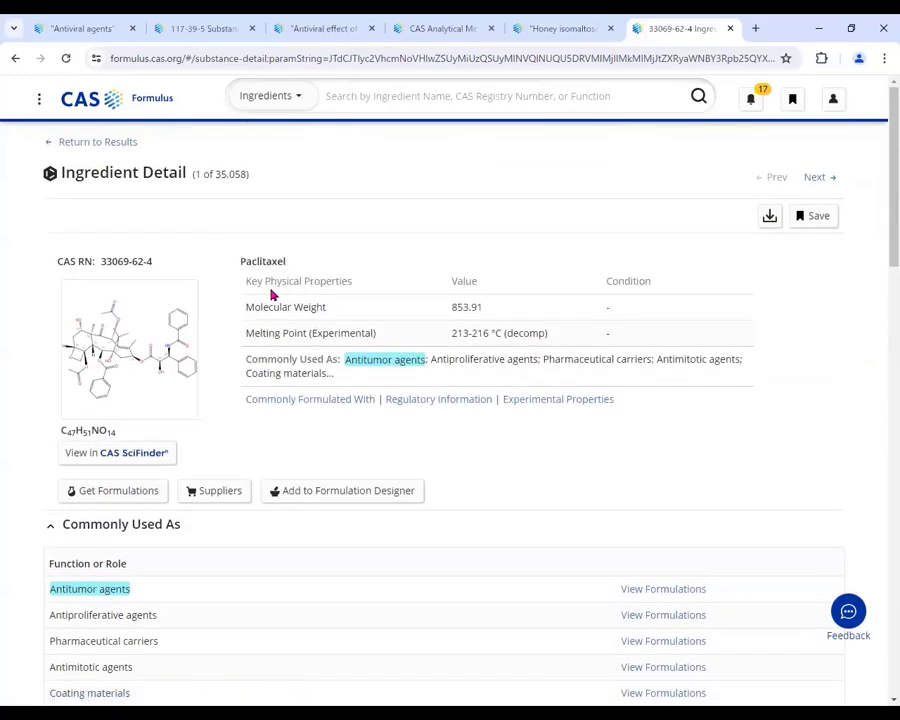
Step: Show the formulations that use Paclitaxel in the Antitumor agents role
scroll(125, 447, "down", 4)
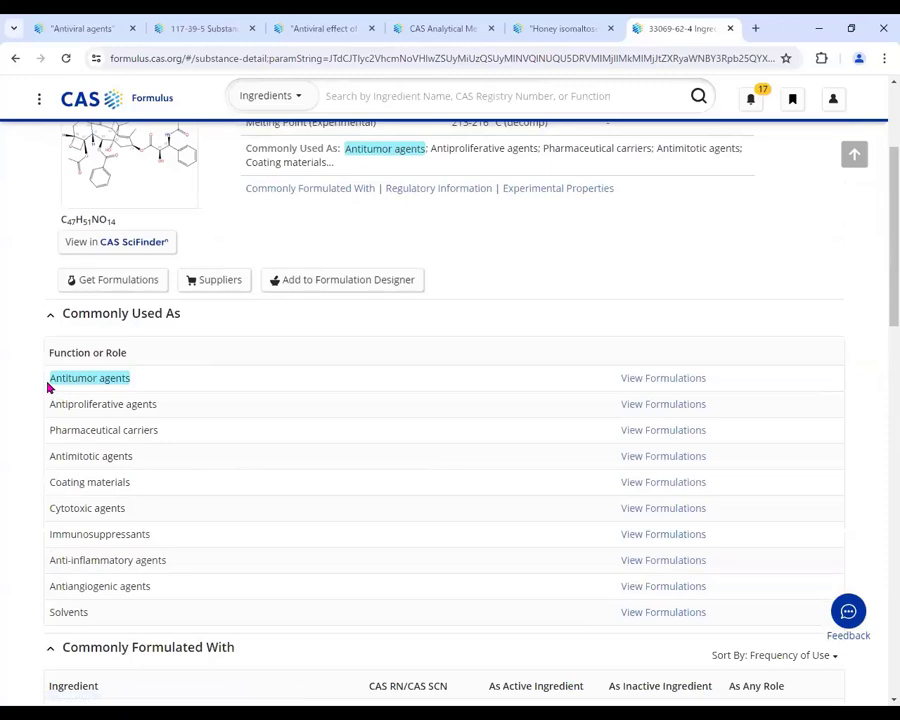
left_click_drag(47, 379, 148, 381)
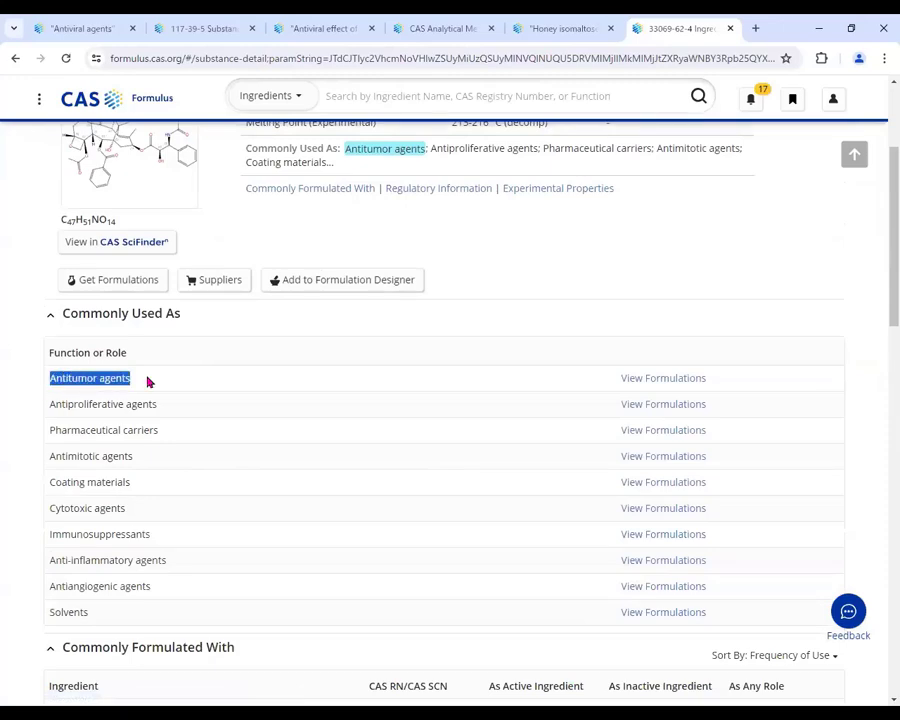
scroll(180, 400, "up", 3)
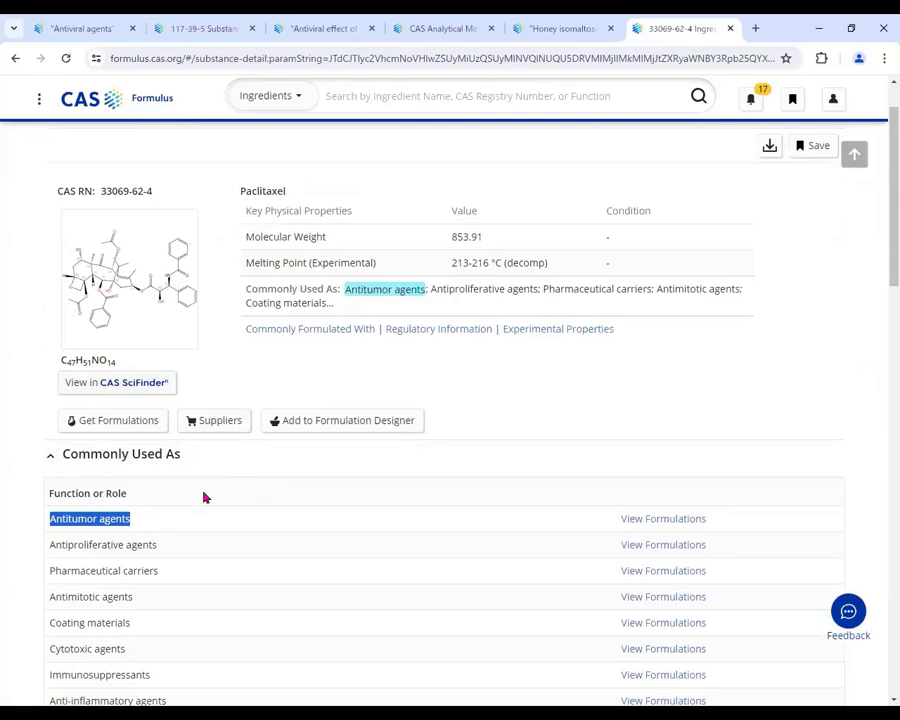
left_click_drag(55, 516, 47, 520)
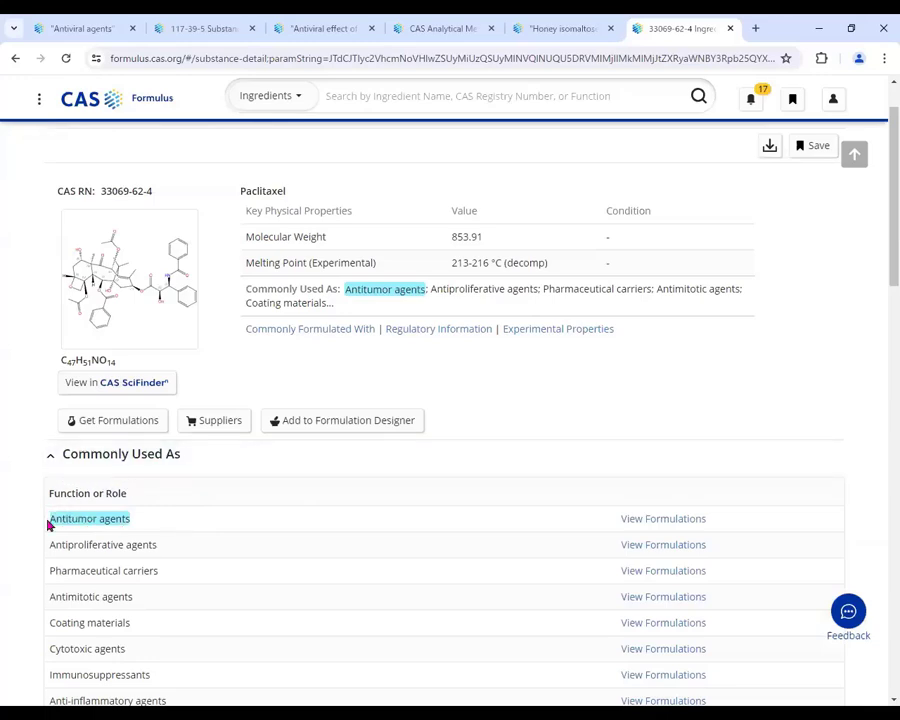
left_click_drag(50, 518, 142, 519)
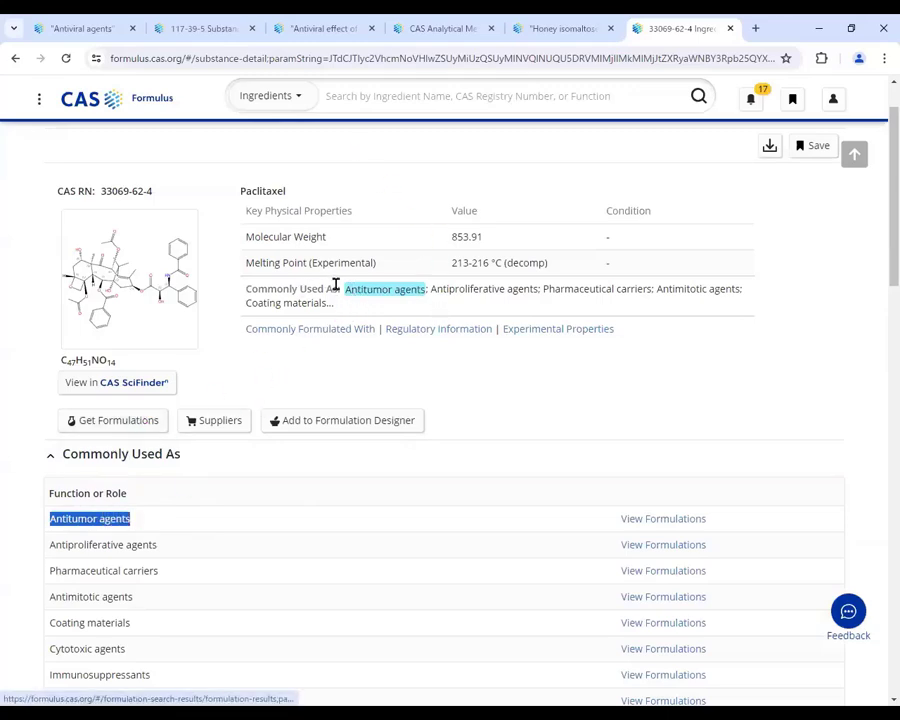
left_click_drag(346, 289, 428, 289)
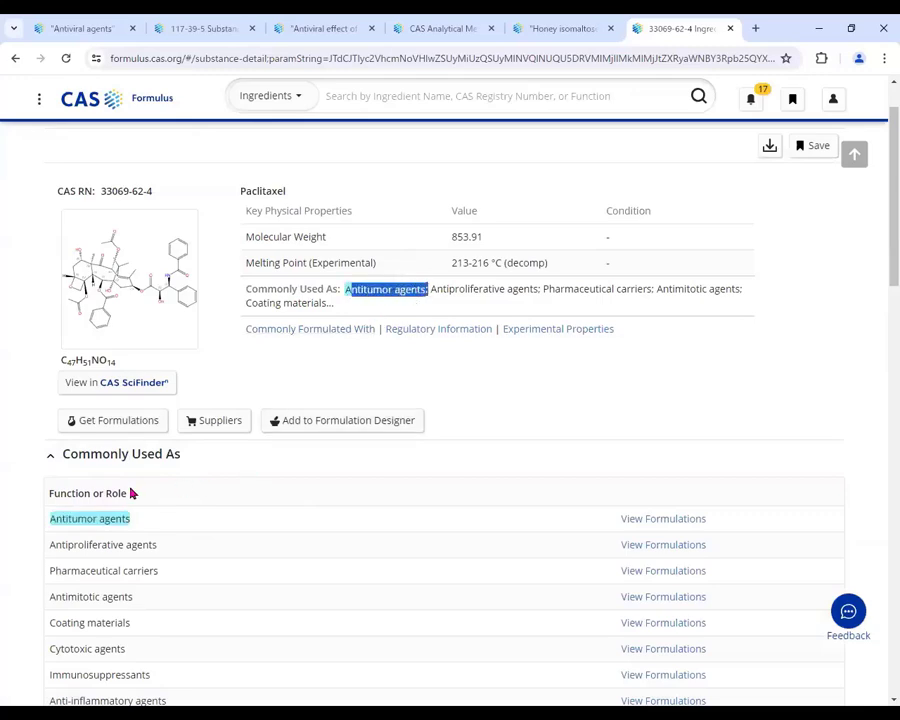
left_click_drag(50, 519, 138, 521)
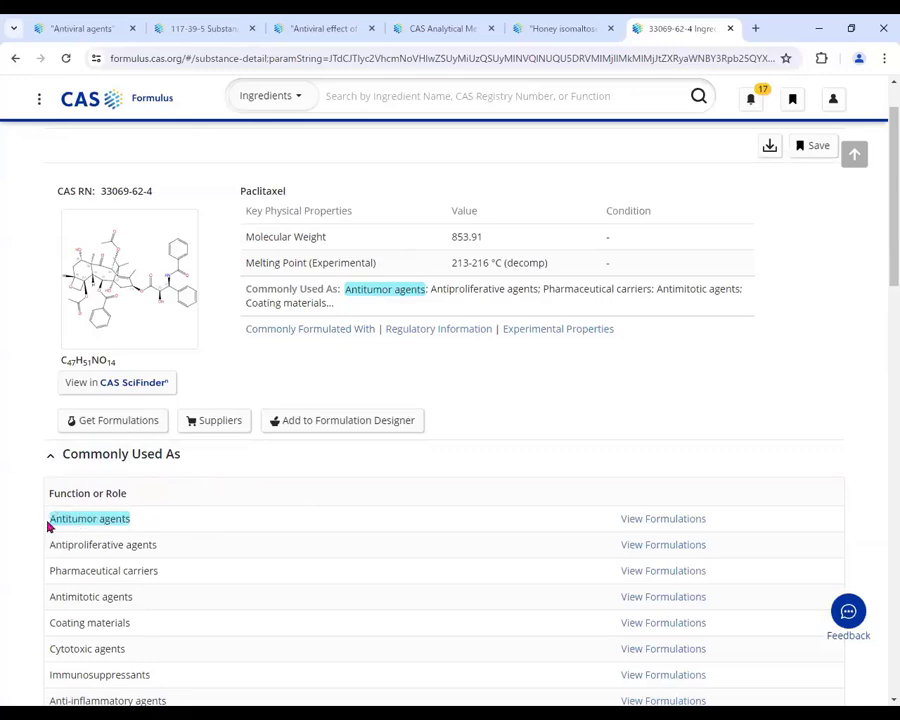
left_click_drag(48, 527, 135, 527)
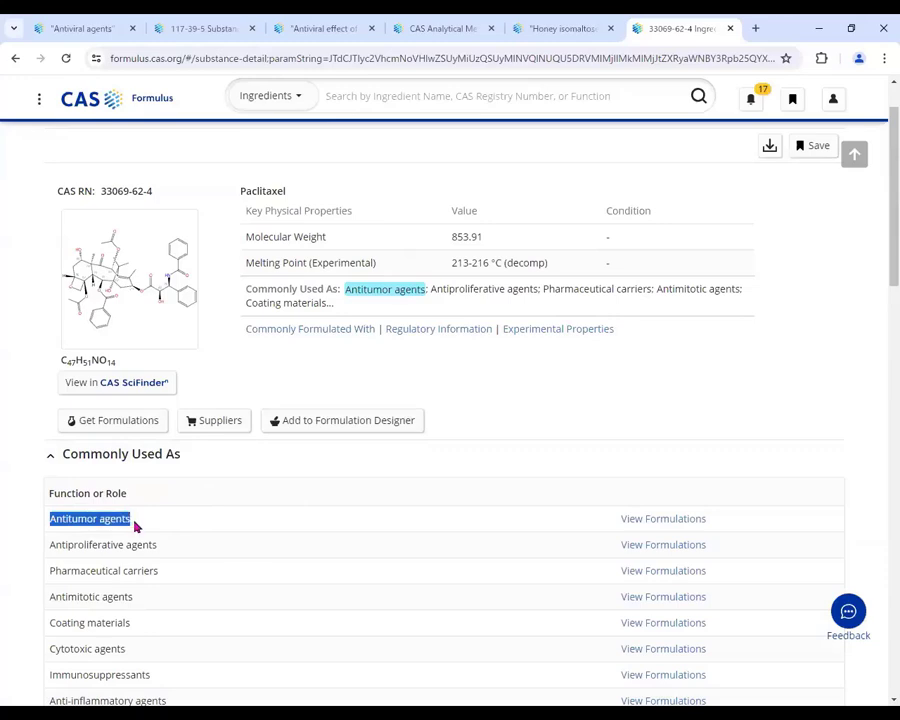
left_click(655, 520)
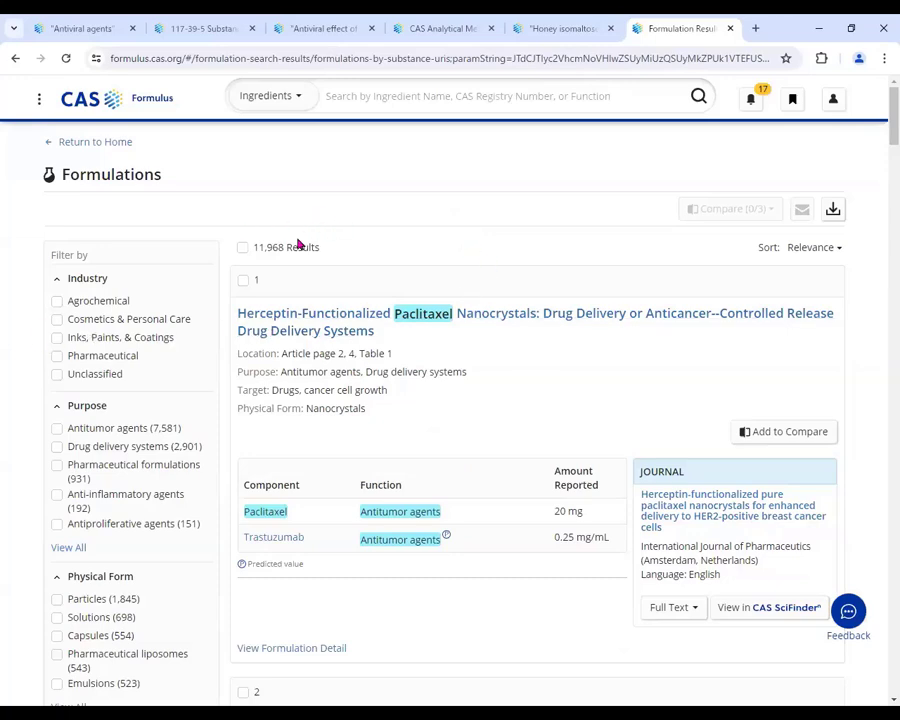
Step: Filter the Paclitaxel formulations by the purpose Antitumor agents
left_click_drag(296, 242, 338, 254)
left_click(350, 255)
scroll(26, 337, "down", 3)
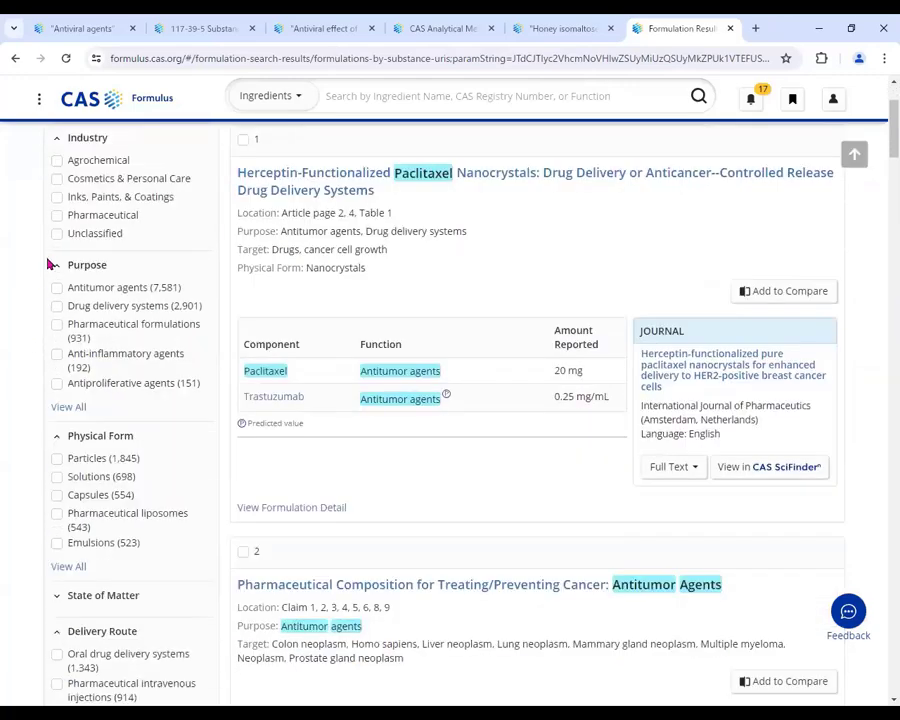
left_click_drag(110, 265, 66, 272)
left_click(90, 266)
left_click(97, 267)
left_click_drag(74, 287, 147, 287)
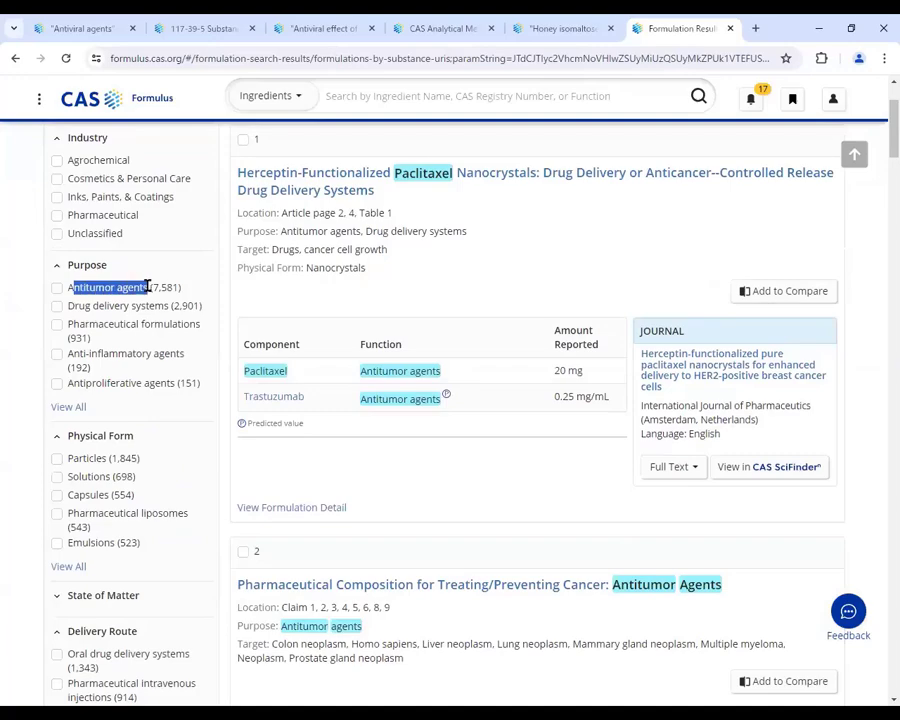
left_click(58, 290)
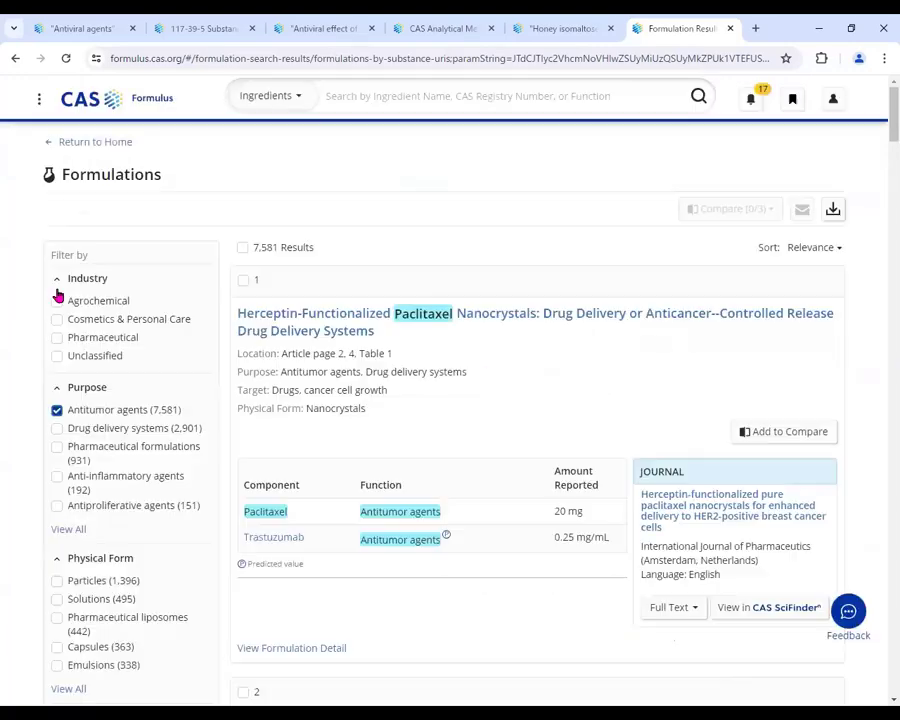
Step: Restrict the antitumor formulations to the Journal document type
scroll(15, 334, "down", 8)
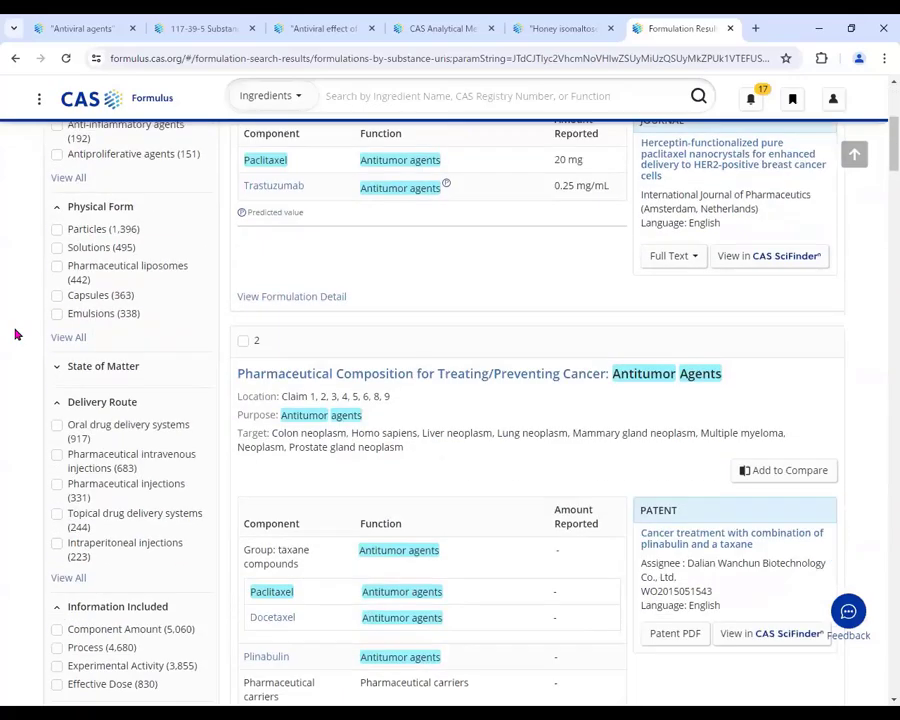
scroll(20, 300, "up", 1)
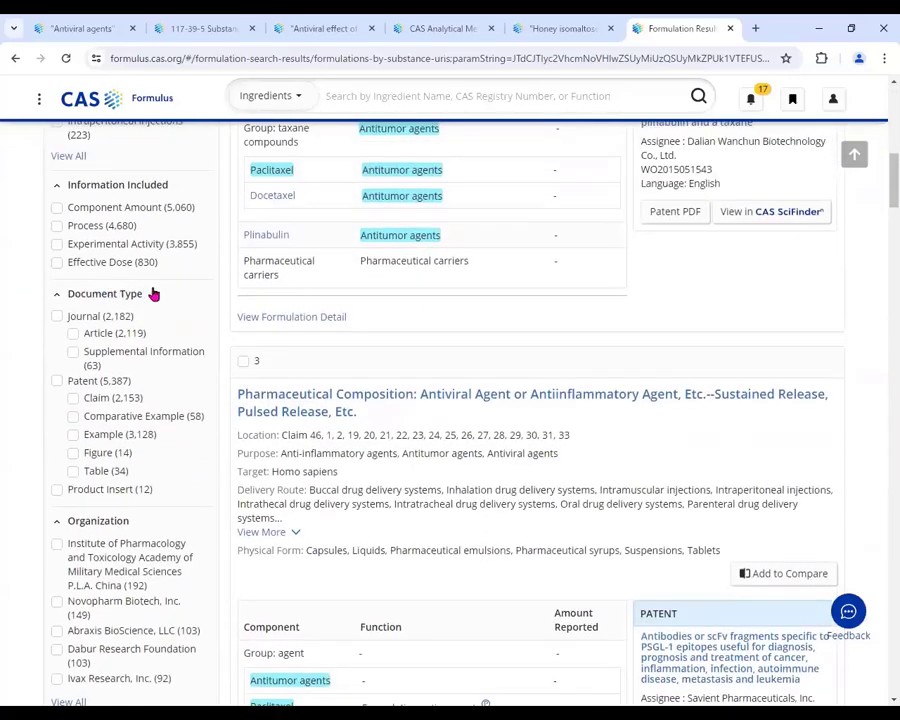
left_click_drag(150, 293, 60, 298)
left_click(60, 297)
left_click(101, 295)
left_click(57, 316)
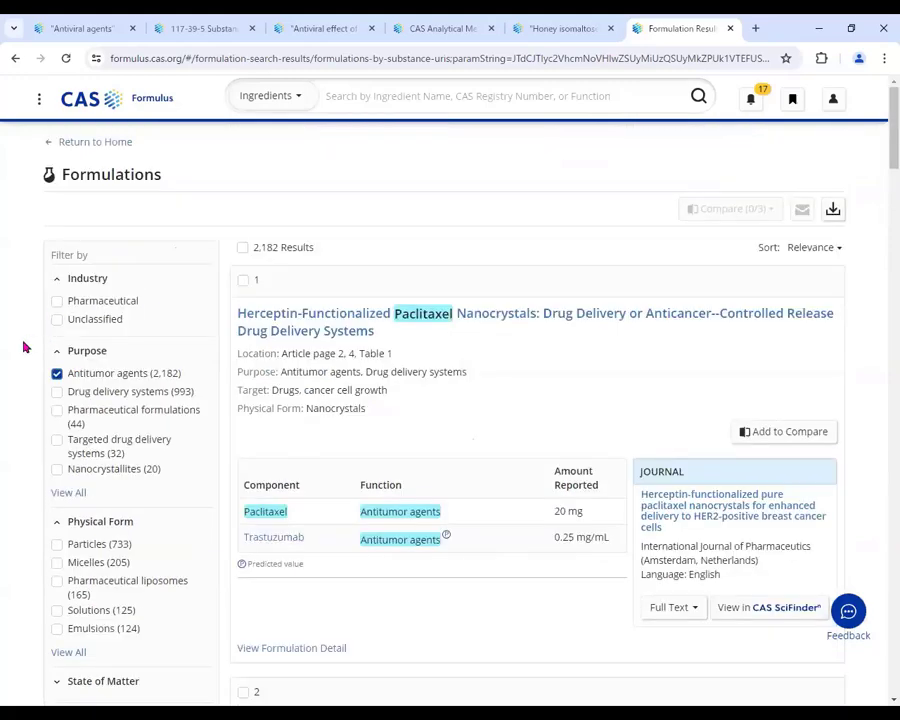
Step: Limit the journal formulations to those that include Experimental Activity information
scroll(25, 347, "down", 4)
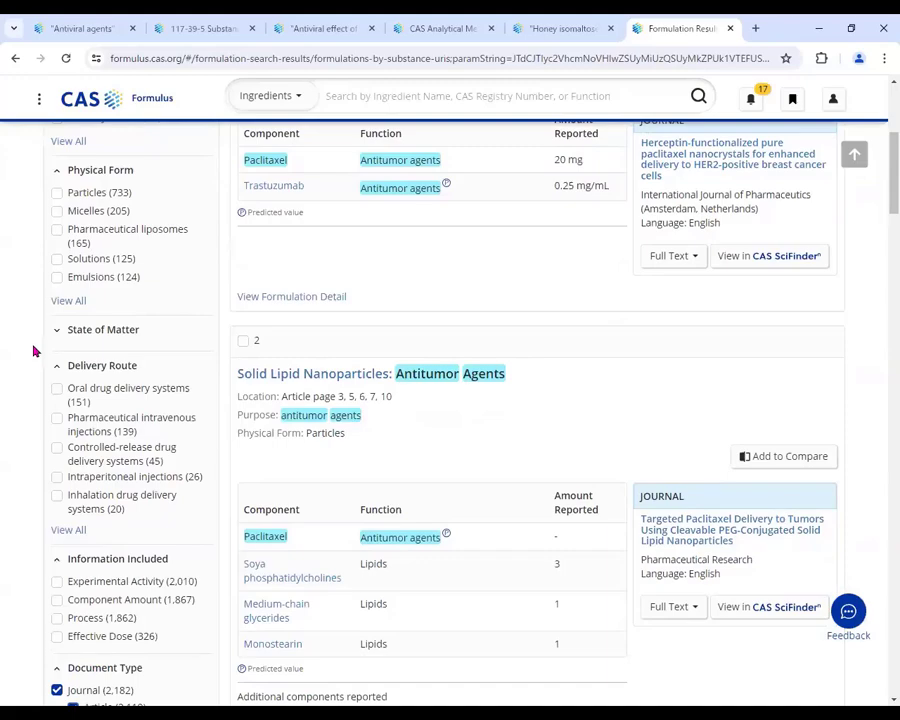
scroll(57, 420, "down", 1)
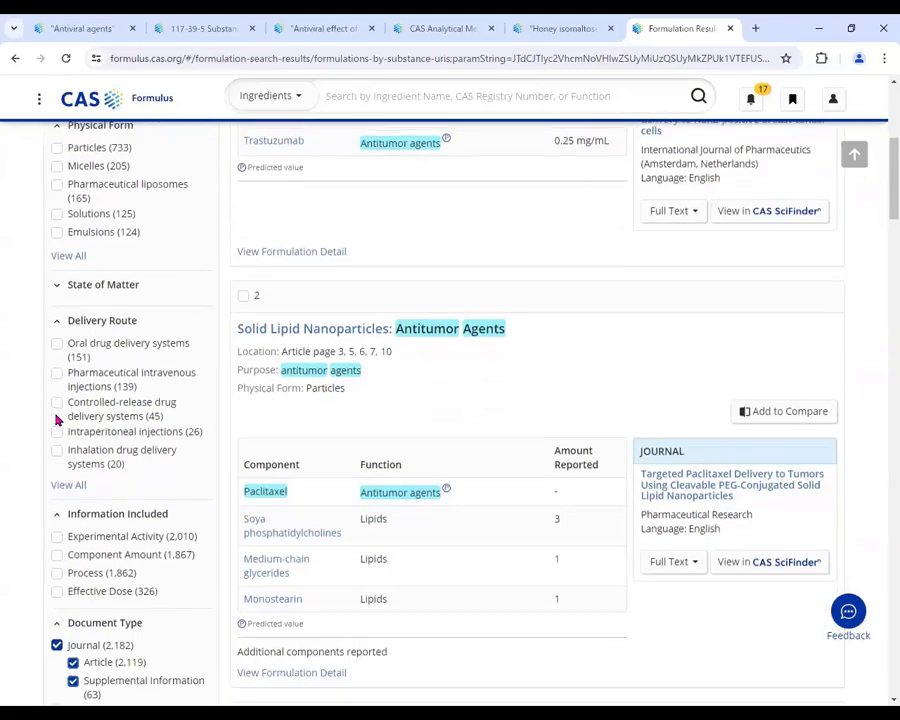
scroll(57, 420, "down", 2)
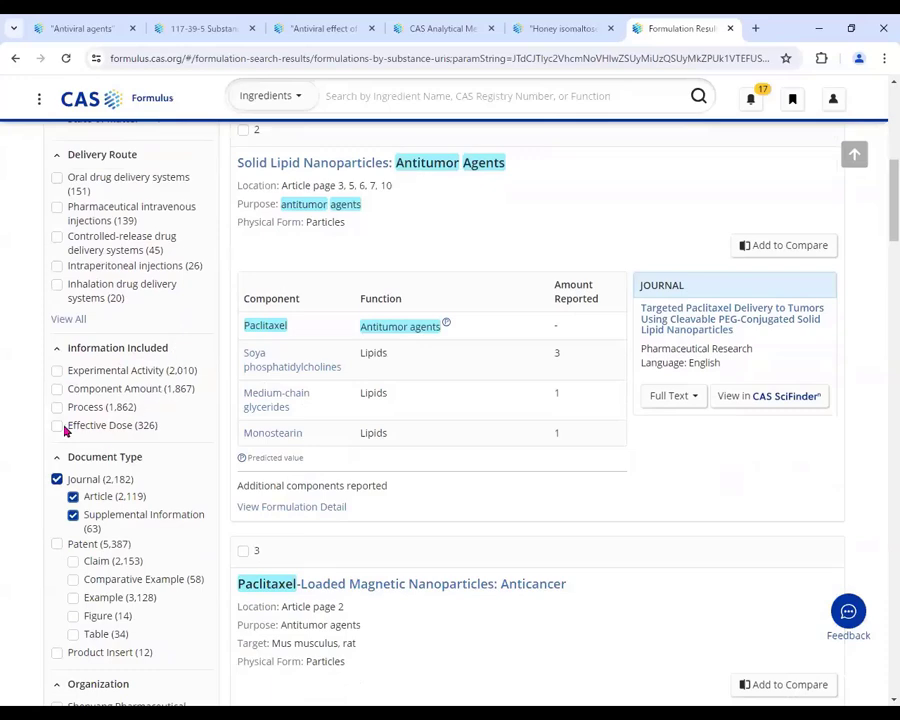
left_click_drag(68, 372, 173, 370)
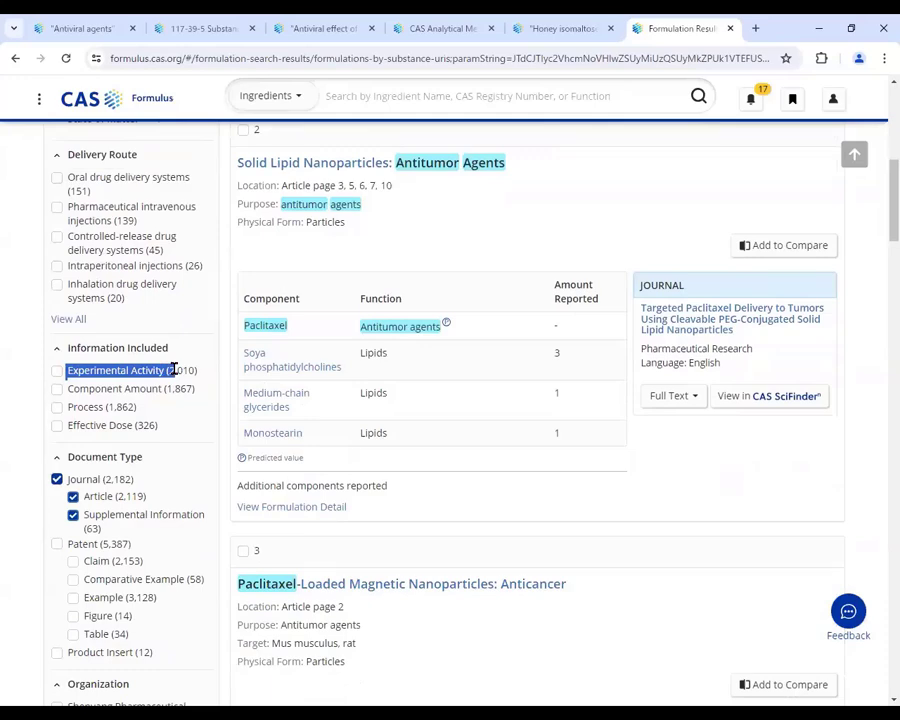
left_click(33, 432)
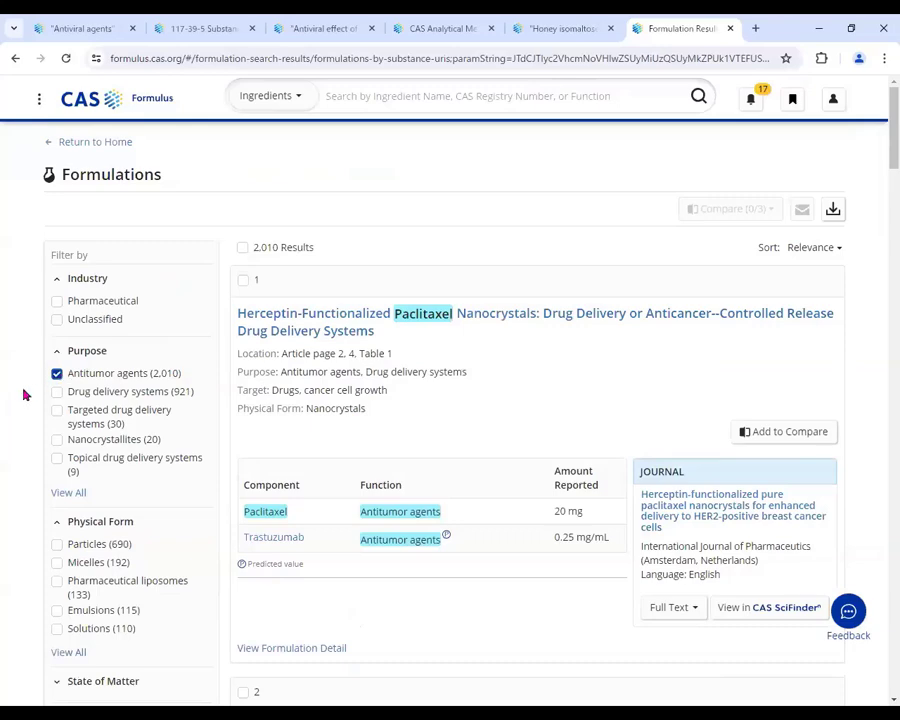
Step: Open the details of the second formulation, Solid Lipid Nanoparticles: Antitumor Agents
scroll(14, 398, "down", 1)
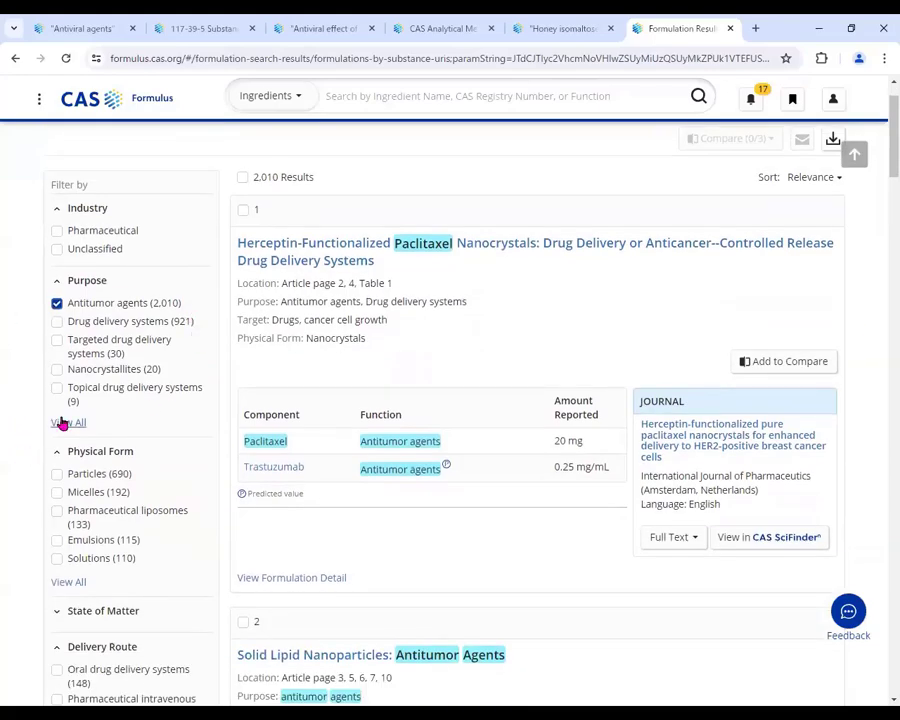
scroll(58, 420, "down", 3)
scroll(28, 411, "down", 4)
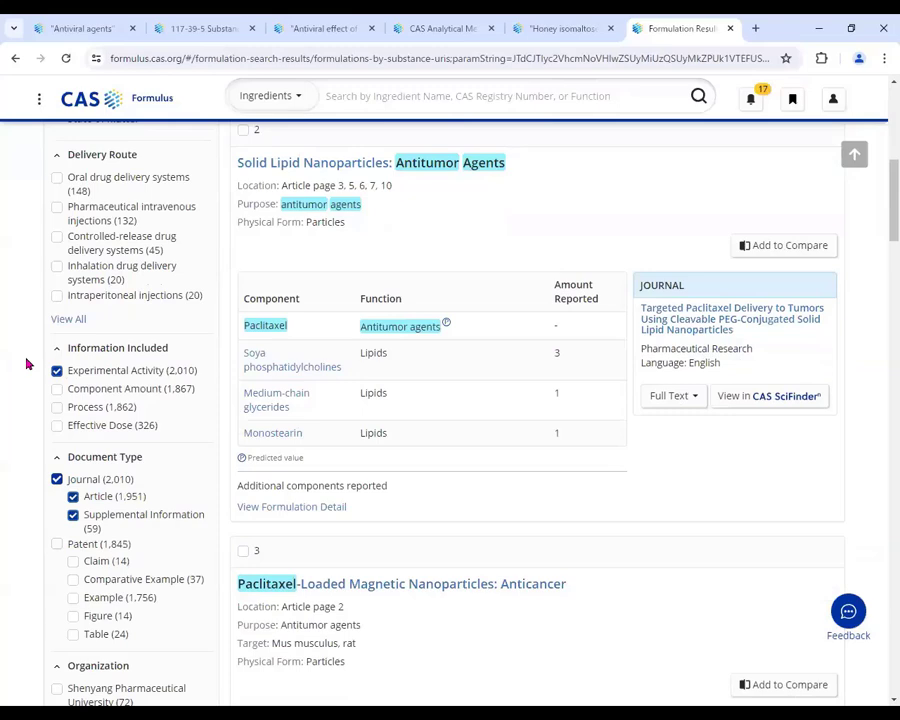
scroll(28, 366, "up", 2)
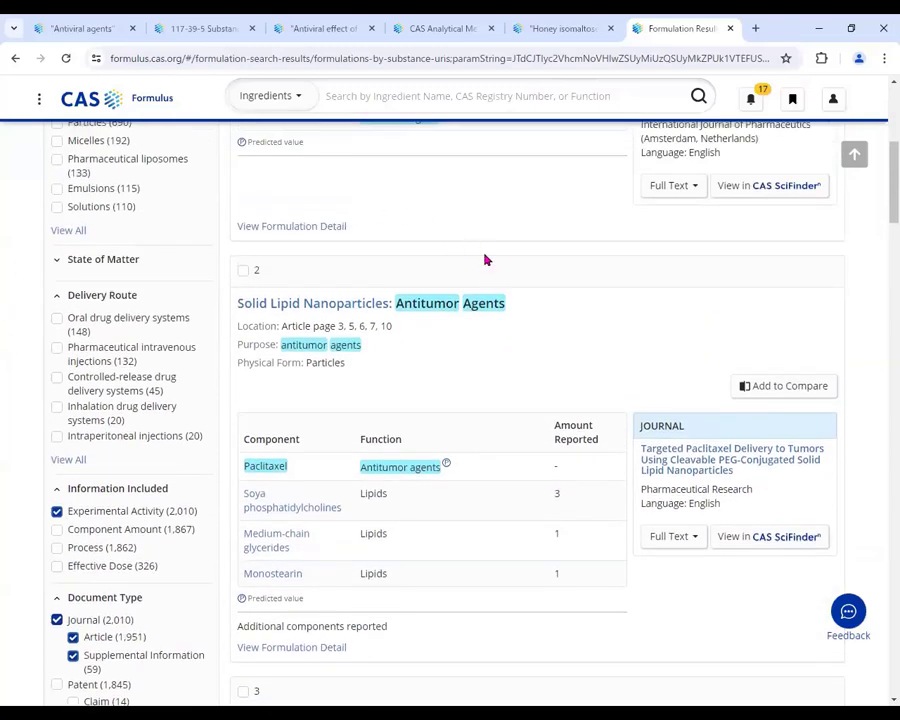
left_click(270, 305)
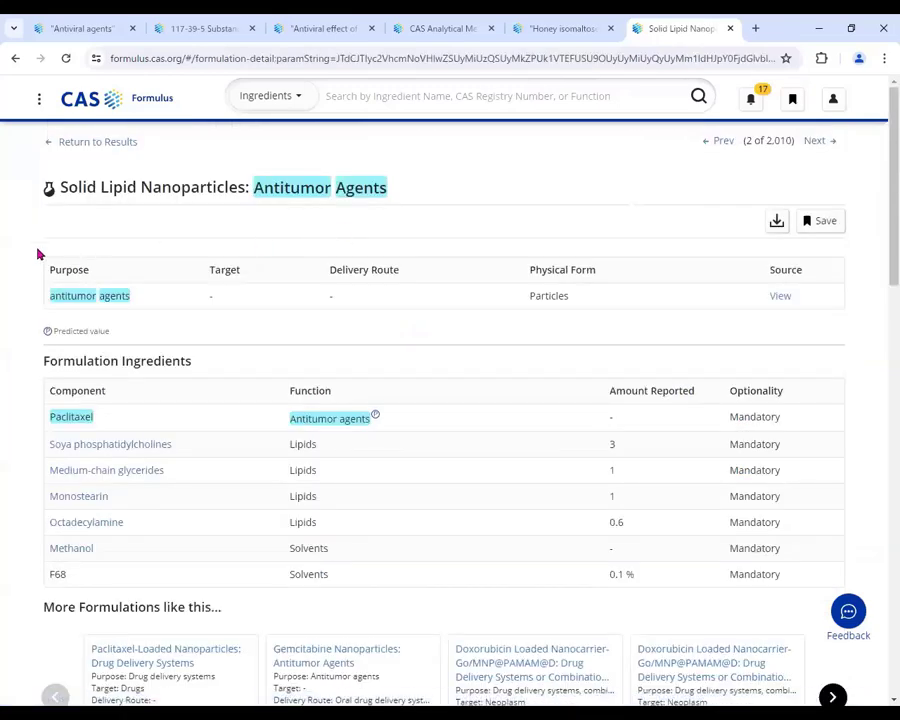
Step: Examine the formulation's ingredients, including Paclitaxel's function and the reported amounts of the components
scroll(98, 345, "down", 1)
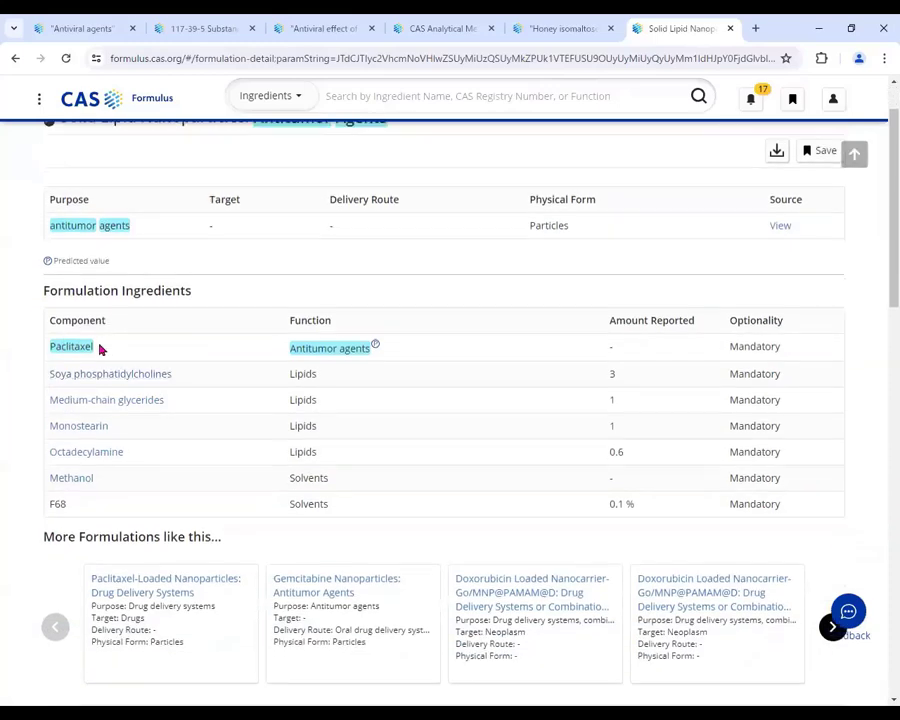
left_click_drag(115, 351, 46, 344)
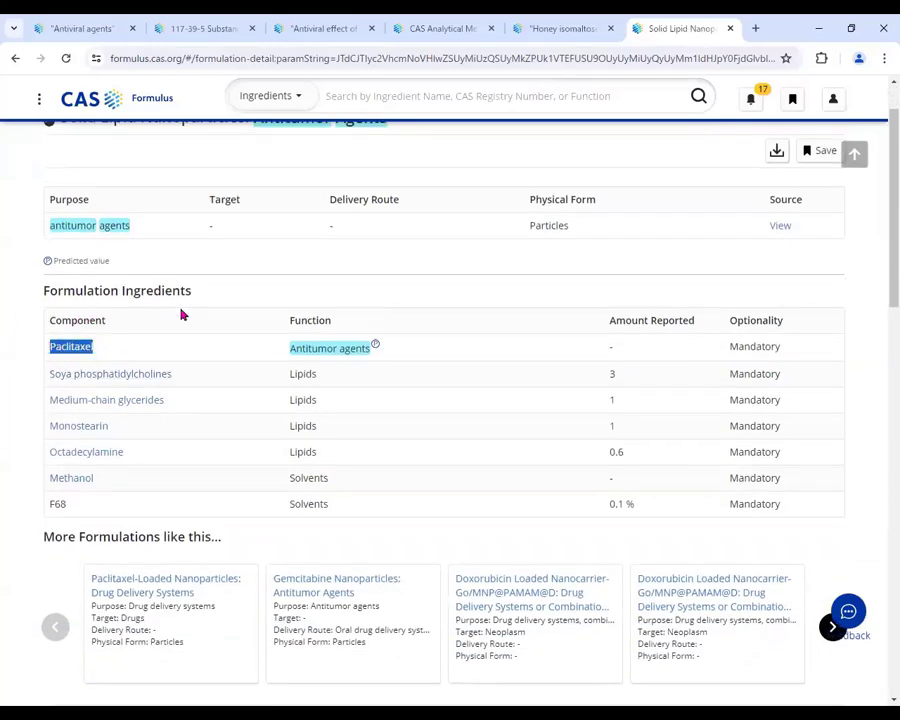
left_click(175, 349)
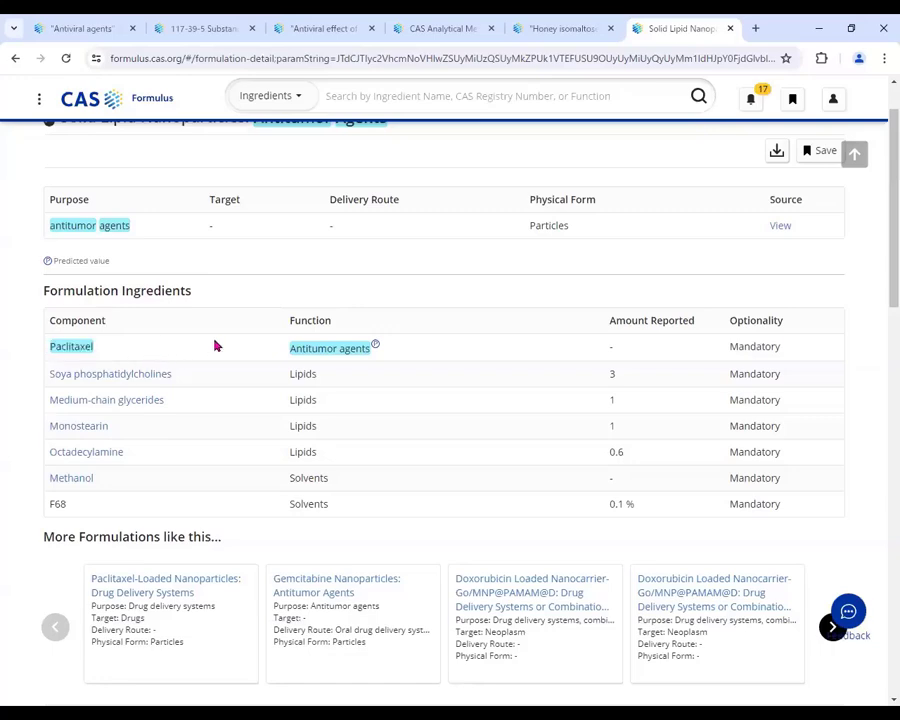
left_click_drag(295, 348, 368, 348)
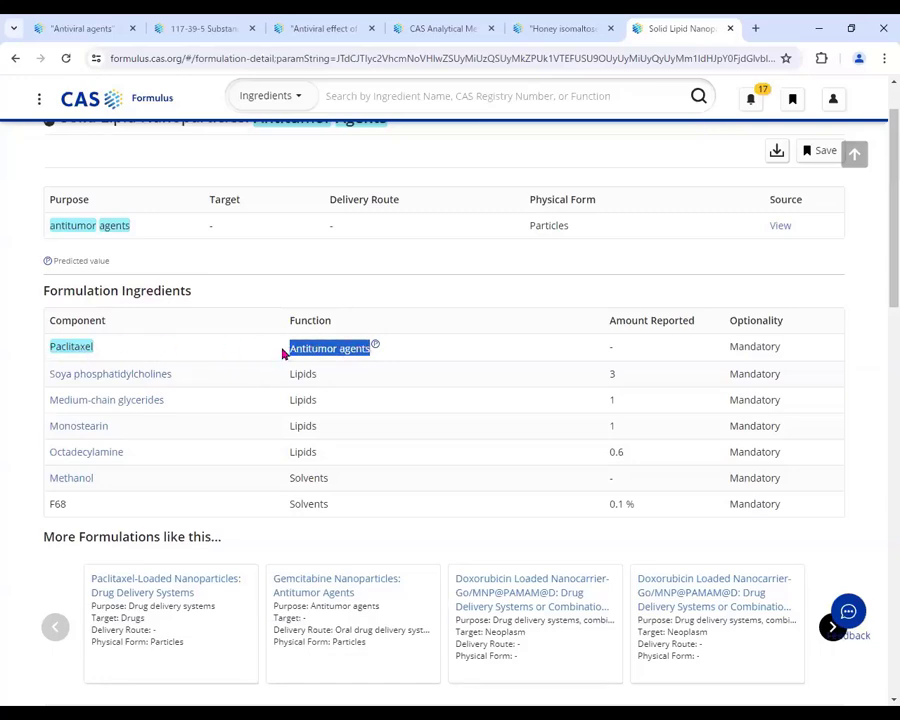
double_click(610, 376)
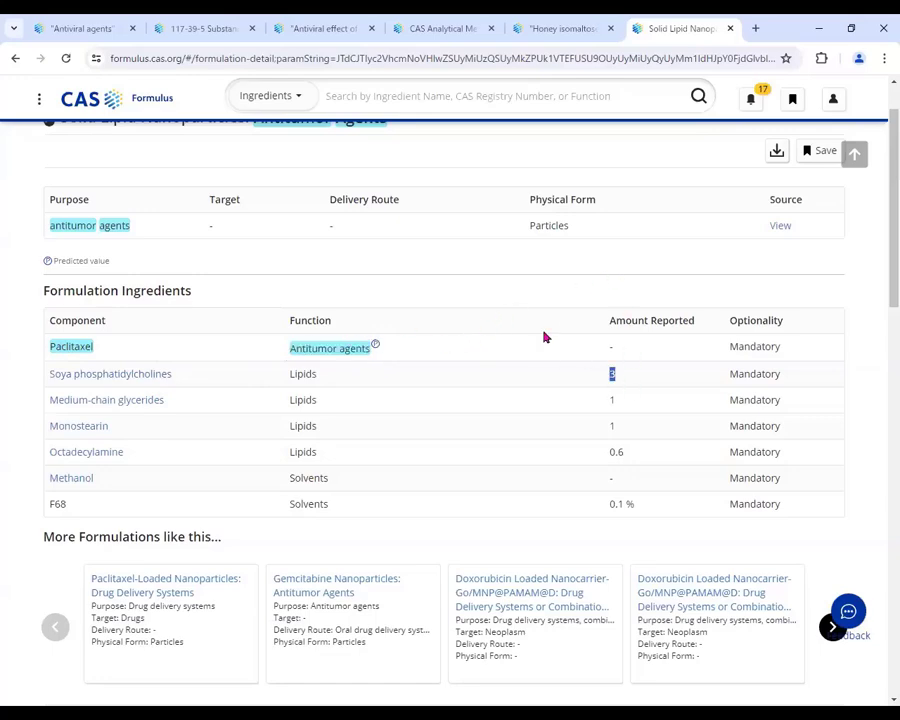
scroll(481, 339, "up", 1)
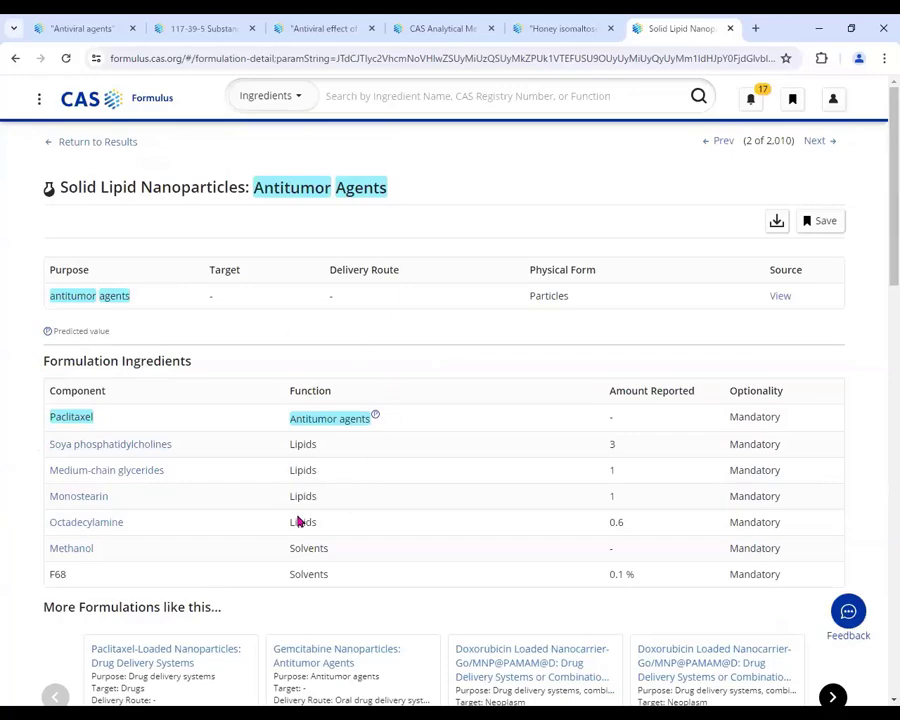
Step: Expand the formulation's Experimental Activity section and examine its IC50 and area under curve entries
scroll(20, 458, "down", 4)
left_click(58, 444)
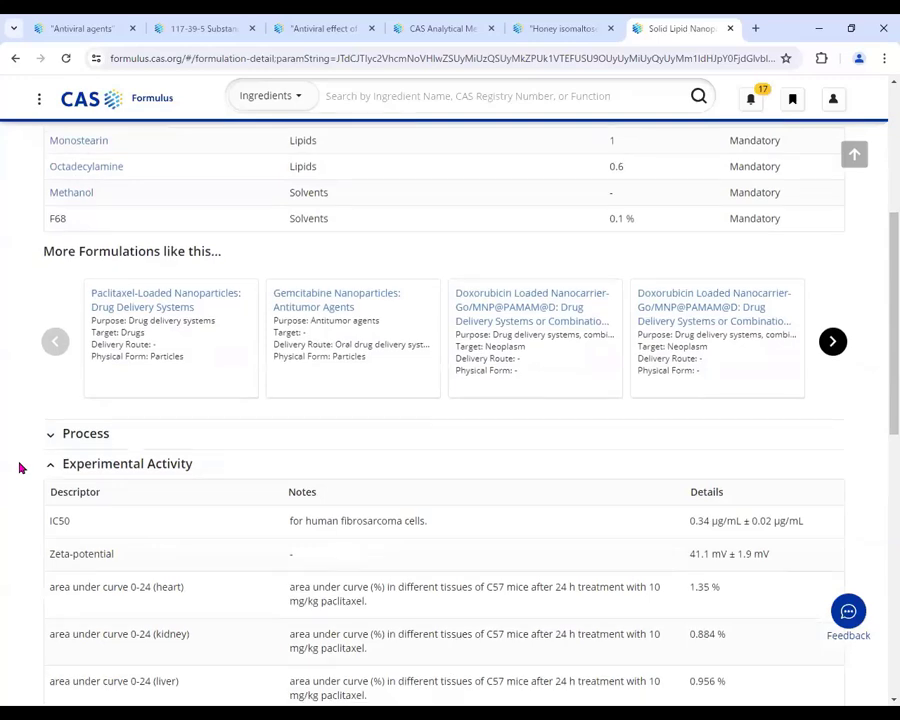
scroll(24, 480, "down", 2)
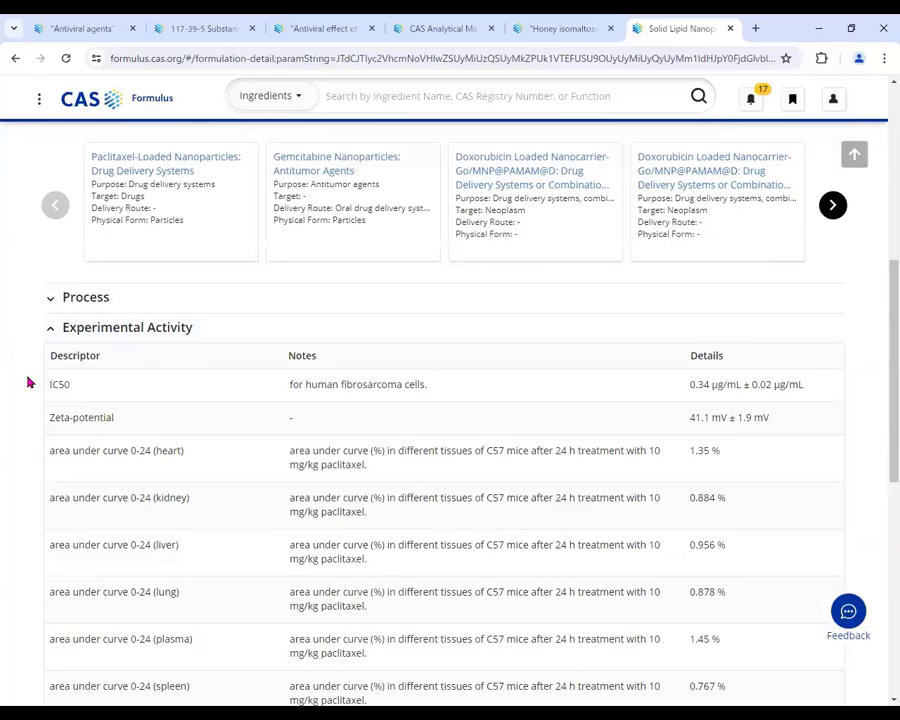
scroll(38, 438, "down", 1)
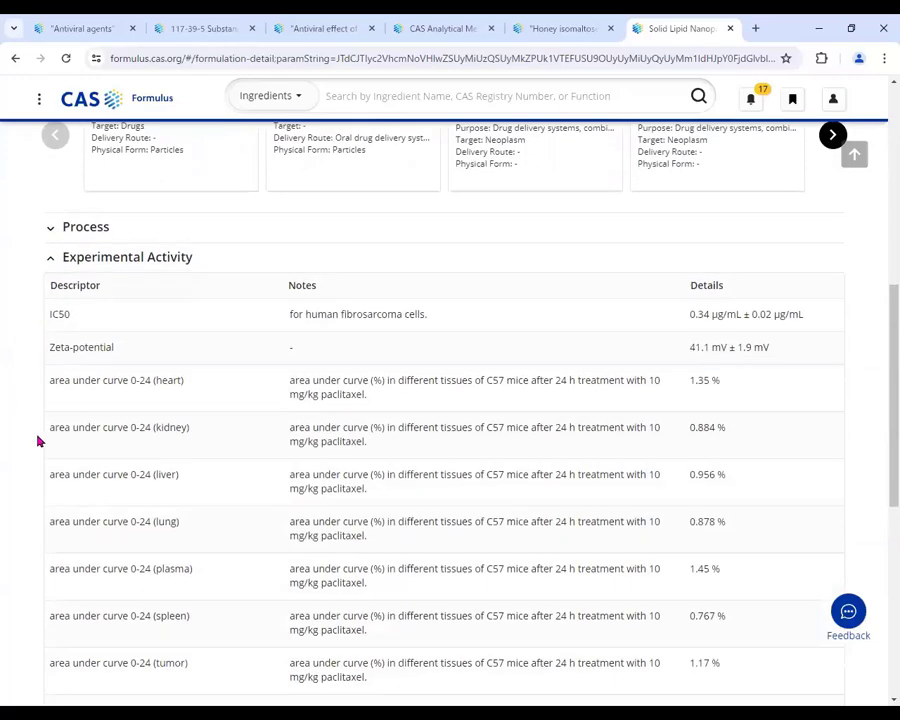
scroll(32, 438, "up", 5)
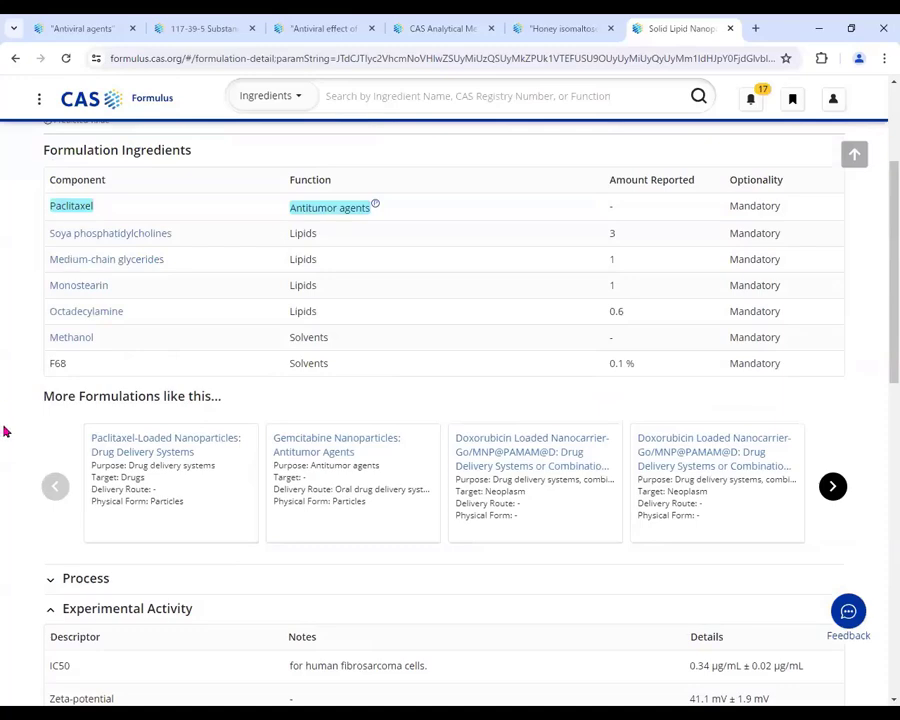
scroll(6, 435, "down", 3)
scroll(19, 453, "down", 1)
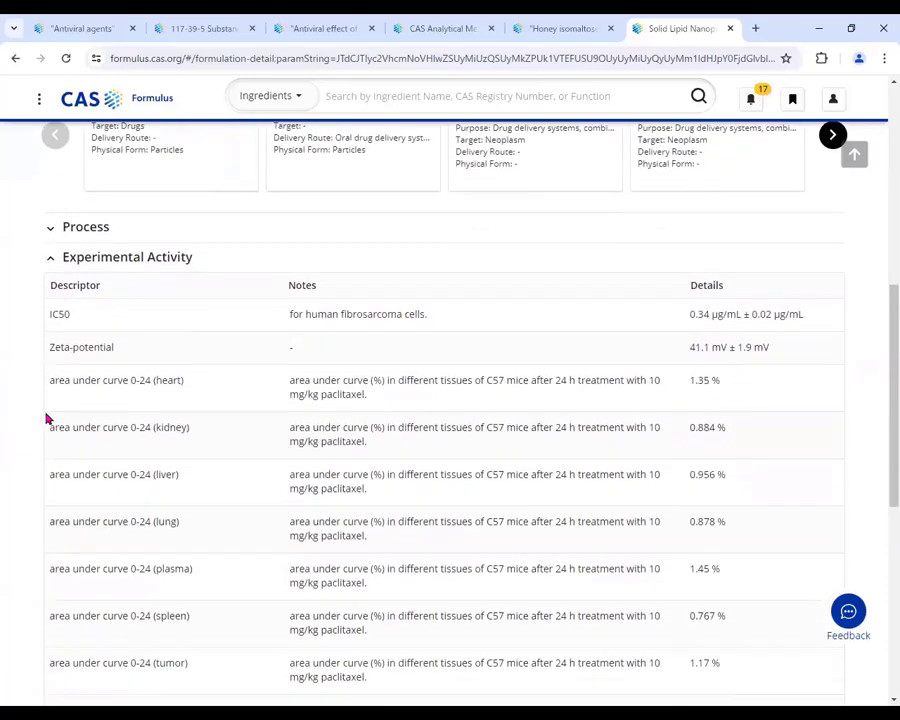
mouse_move(291, 317)
left_mouse_down()
mouse_move(404, 315)
mouse_move(278, 326)
left_mouse_up()
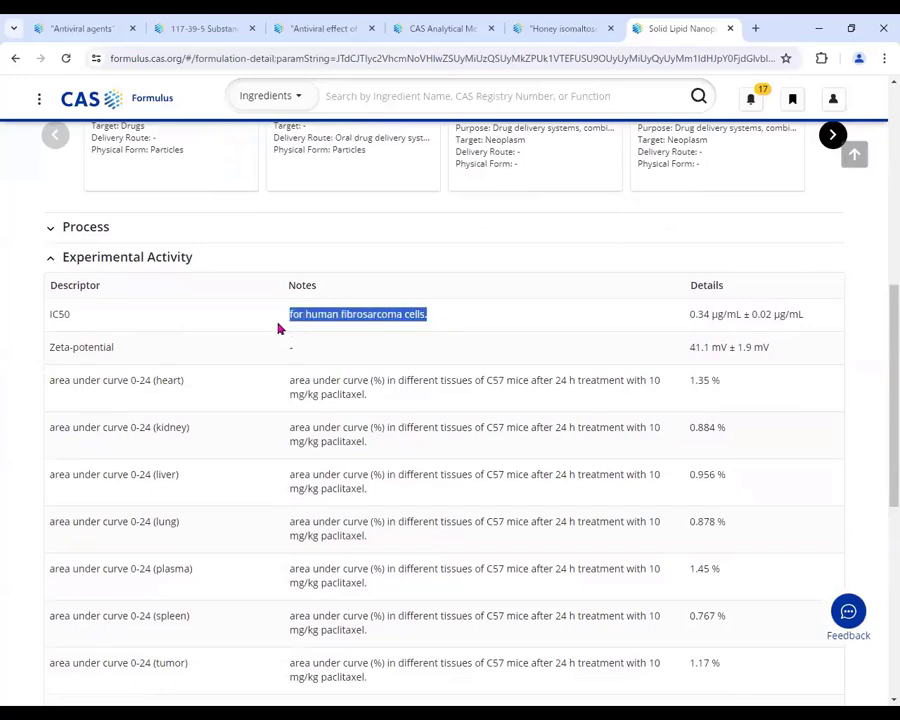
left_click_drag(68, 316, 50, 323)
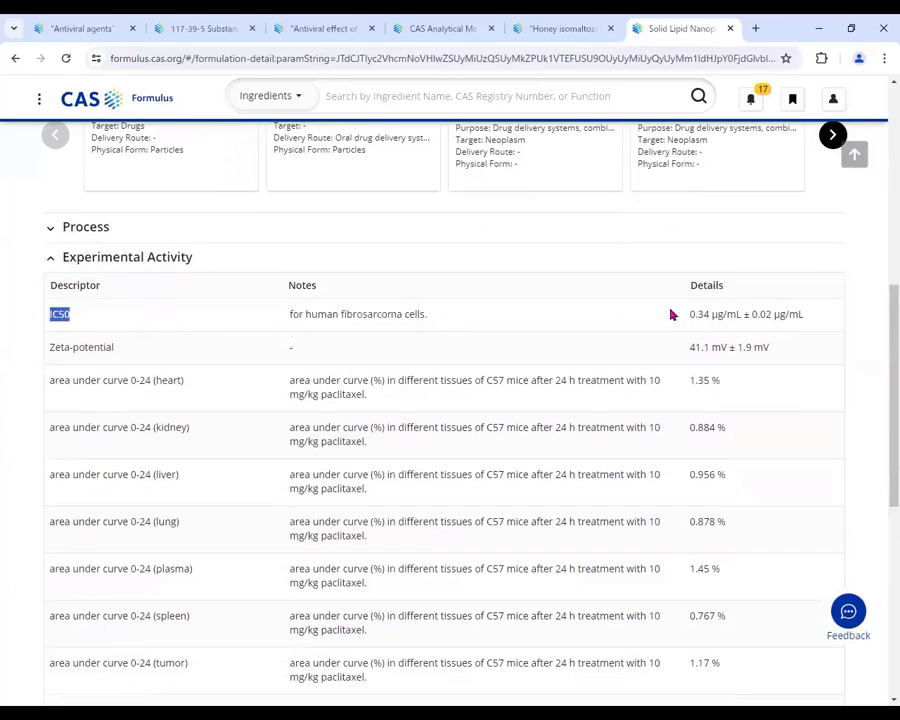
left_click_drag(673, 313, 806, 316)
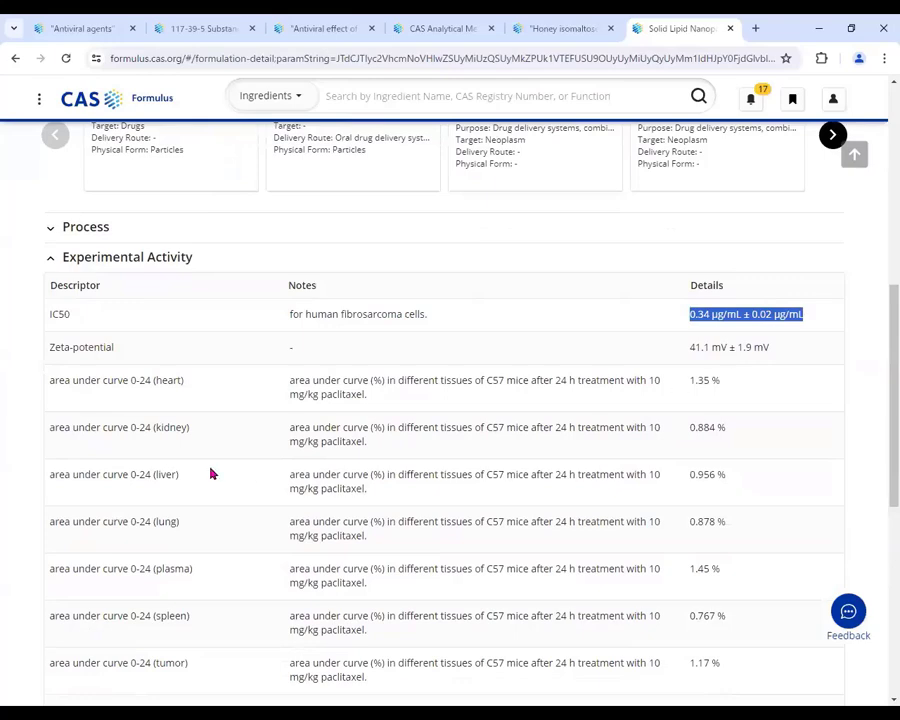
left_click_drag(44, 390, 222, 398)
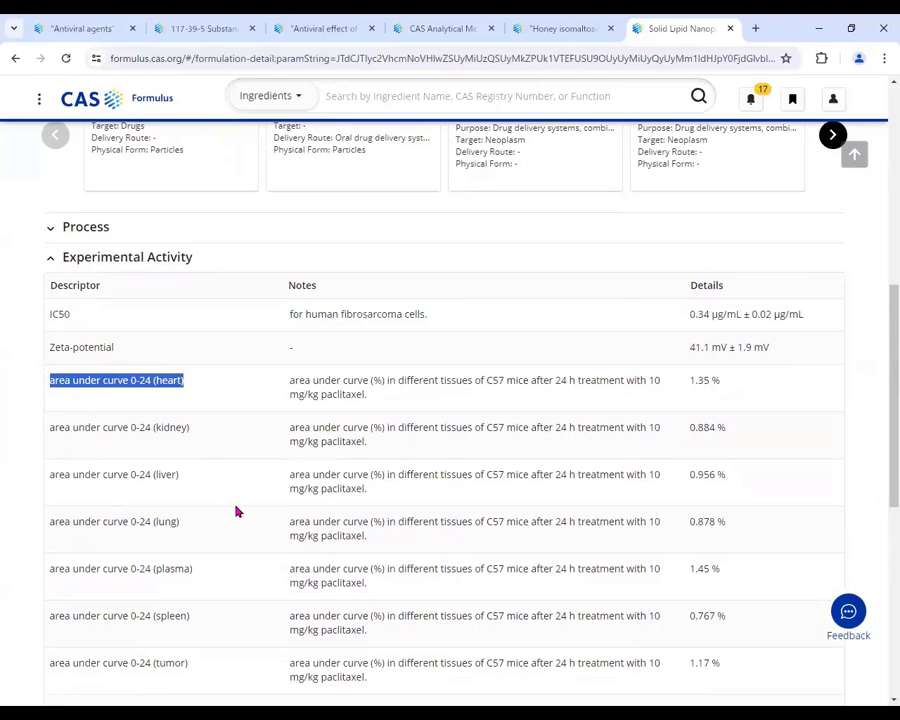
left_click(17, 513)
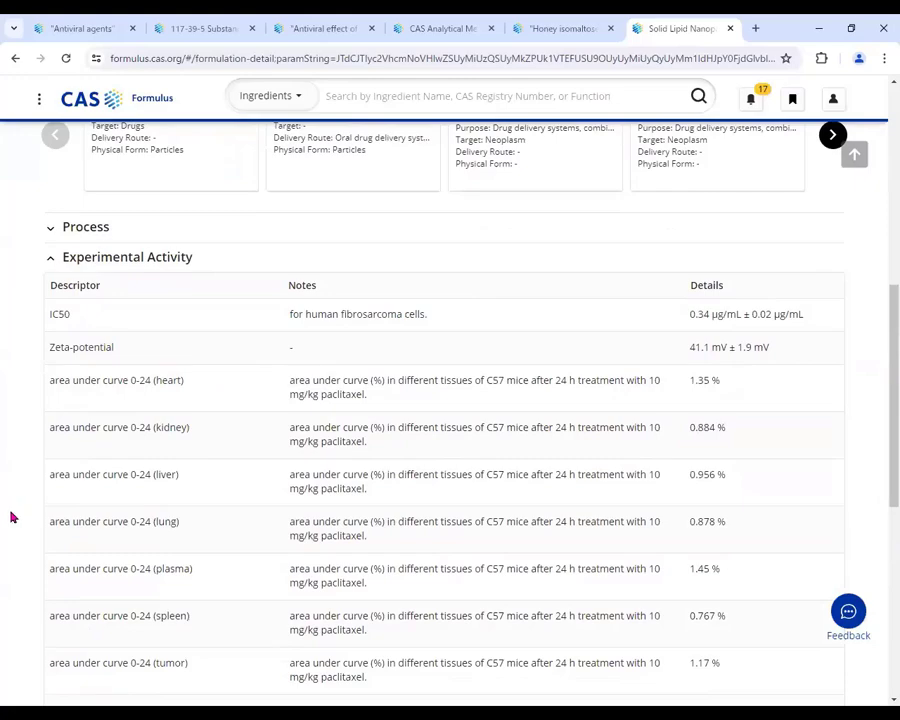
Step: Check the article page locations given for the formulation's source journal and show its full-text options
scroll(12, 517, "down", 10)
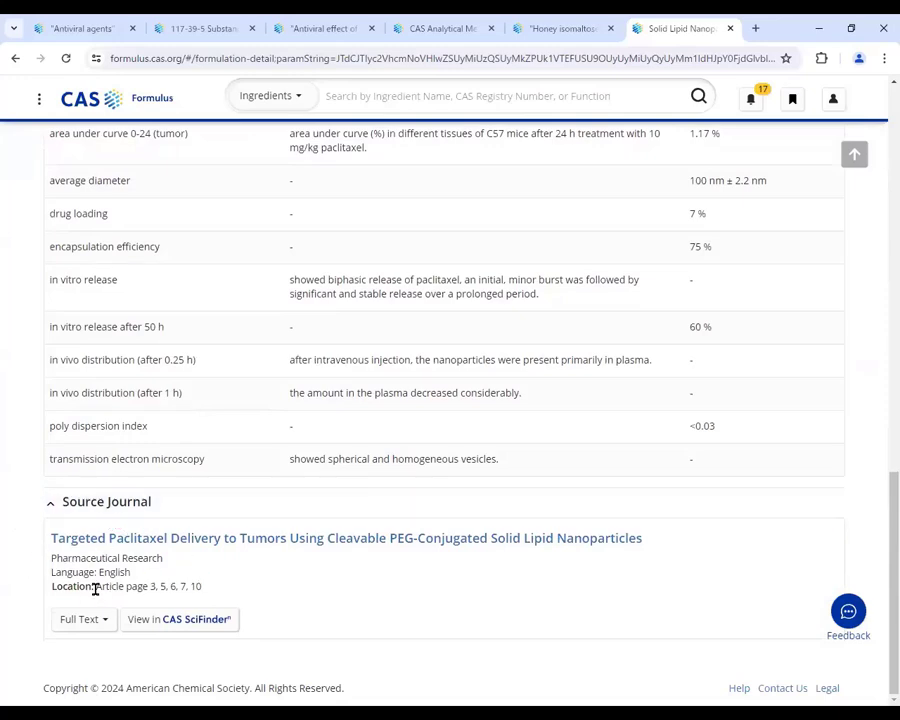
left_click_drag(96, 586, 221, 587)
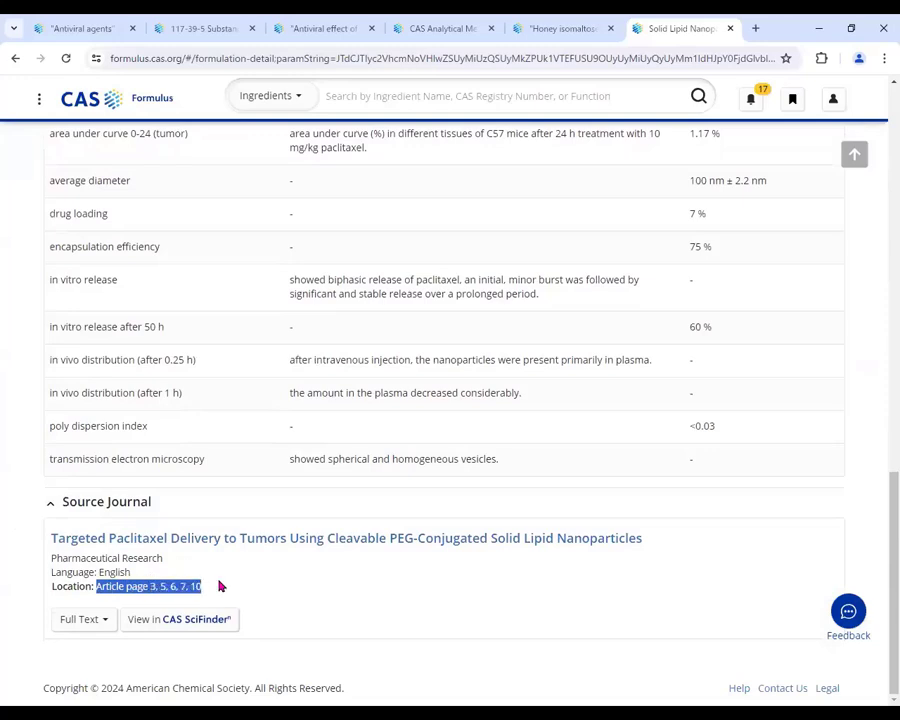
left_click(102, 587)
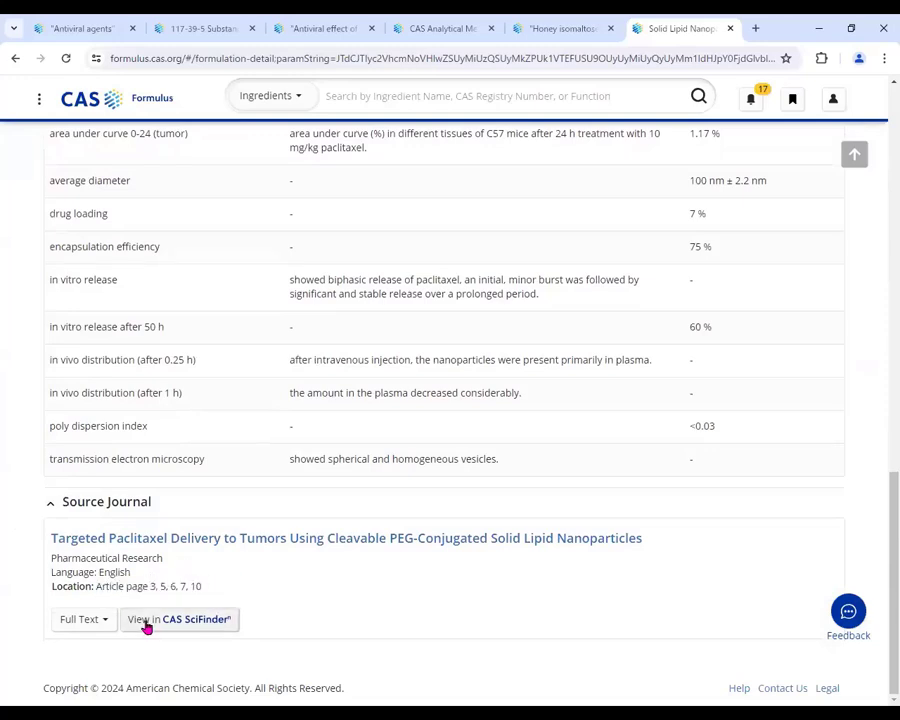
scroll(132, 434, "up", 10)
scroll(82, 412, "down", 10)
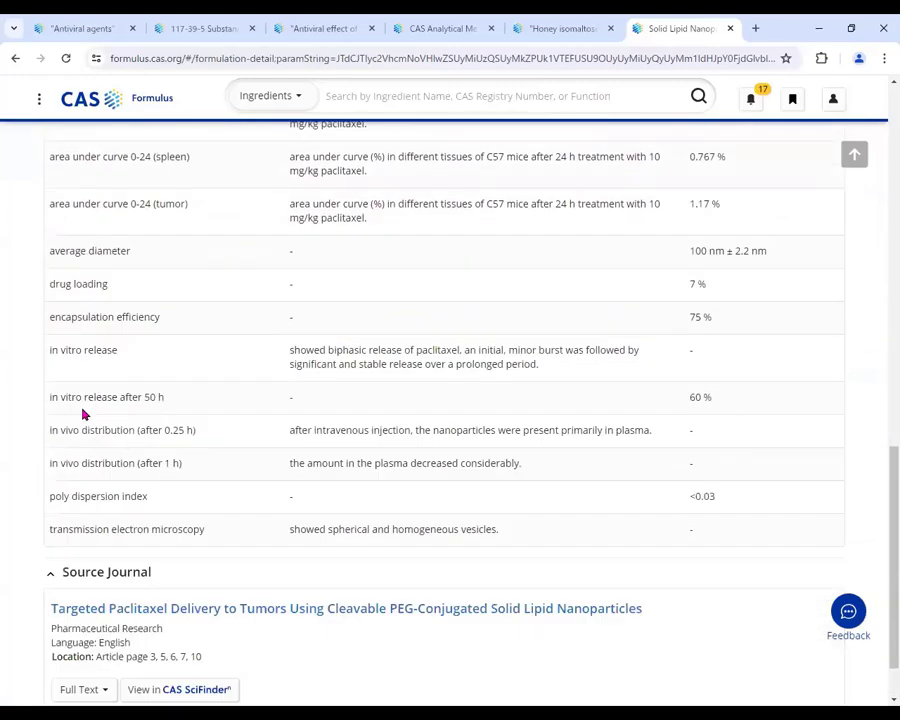
left_click(95, 617)
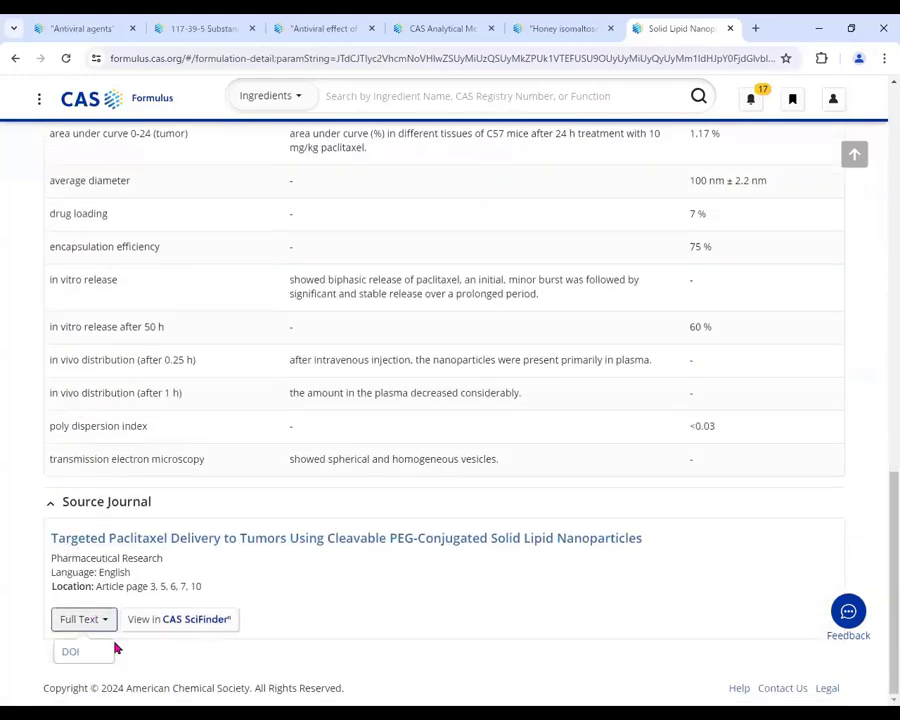